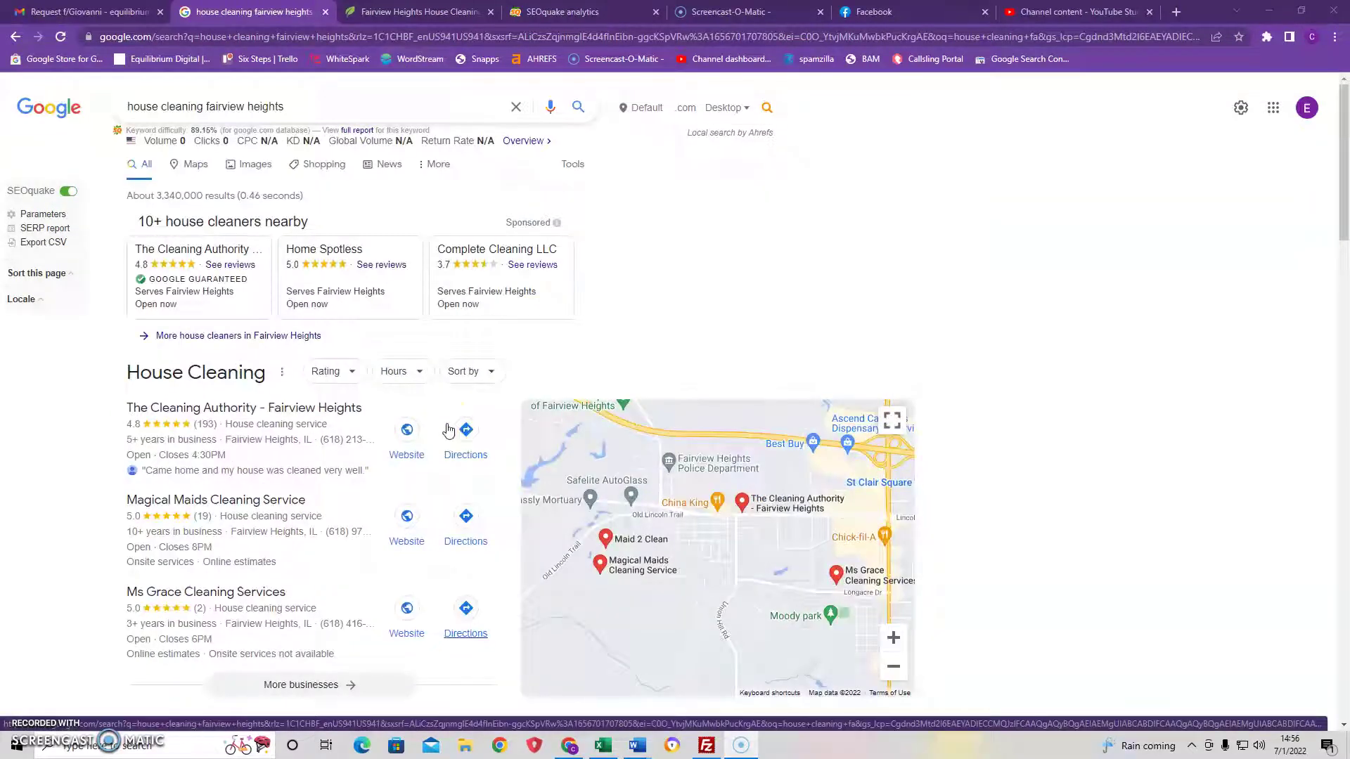
# - Scroll through the Google results for 'house cleaning fairview heights'
pyautogui.click(991, 388)
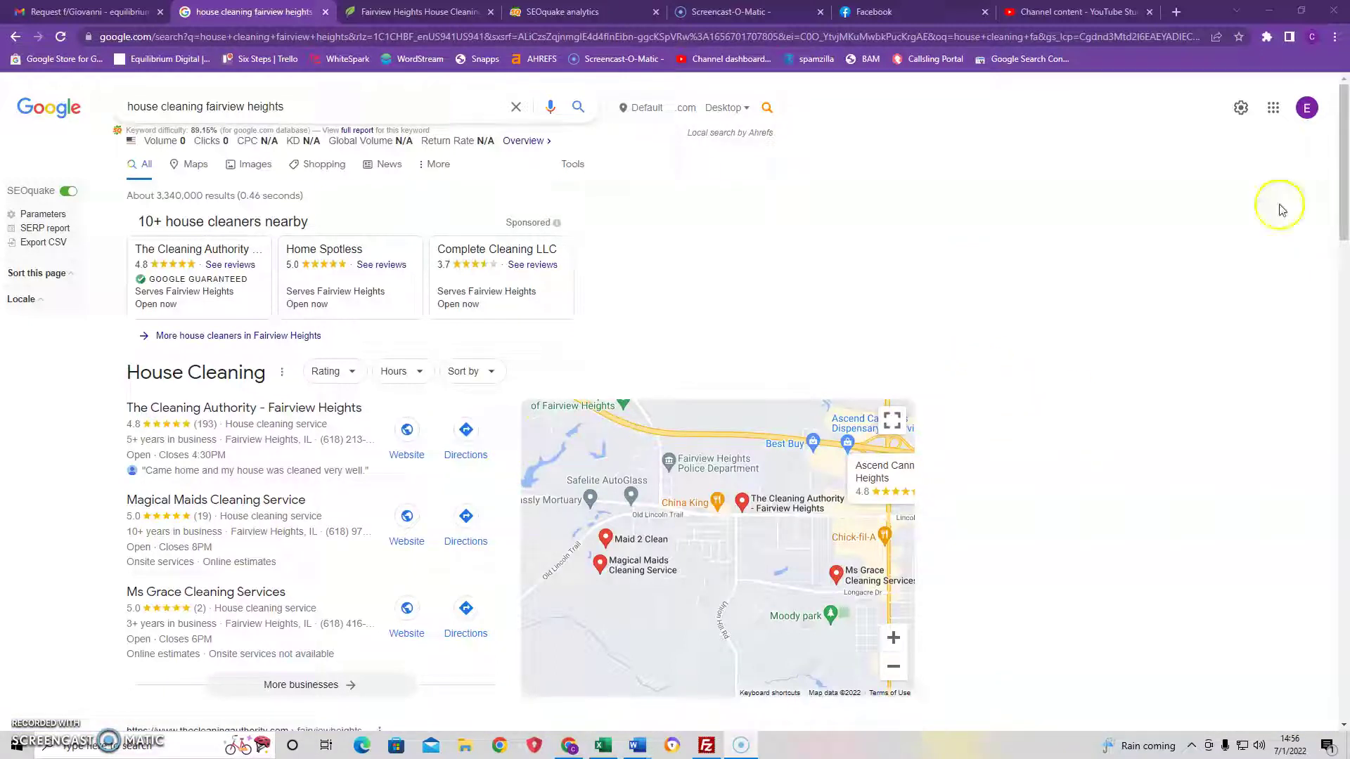
pyautogui.scroll(-3, 352, 337)
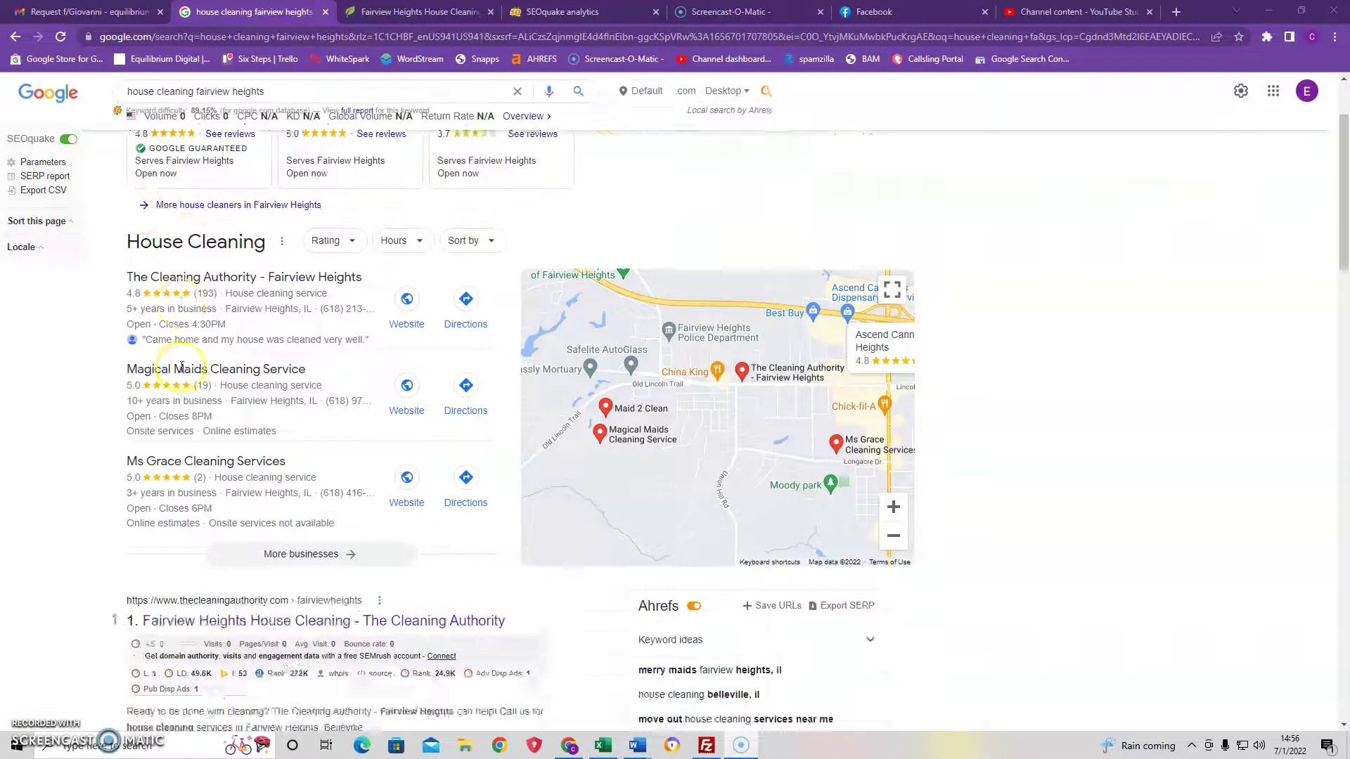
pyautogui.scroll(3, 281, 316)
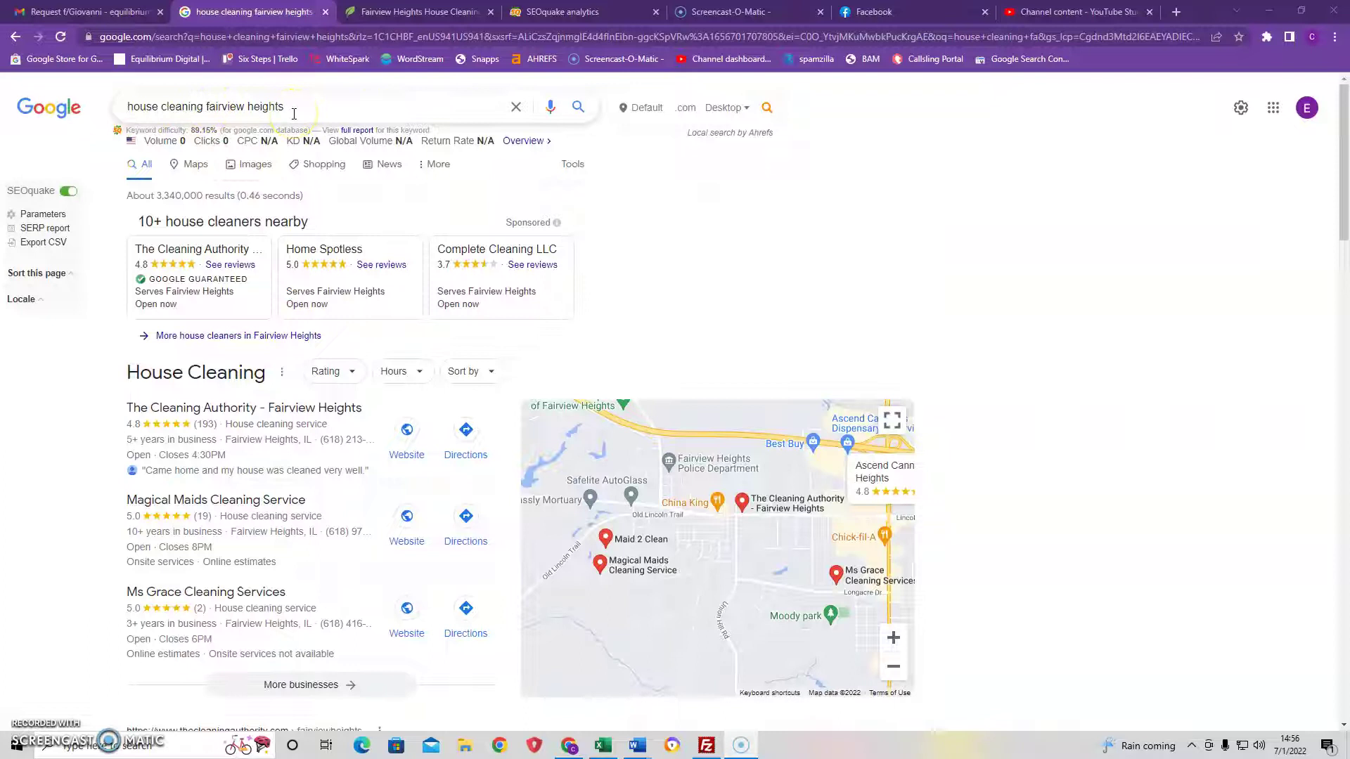
pyautogui.scroll(-5, 291, 141)
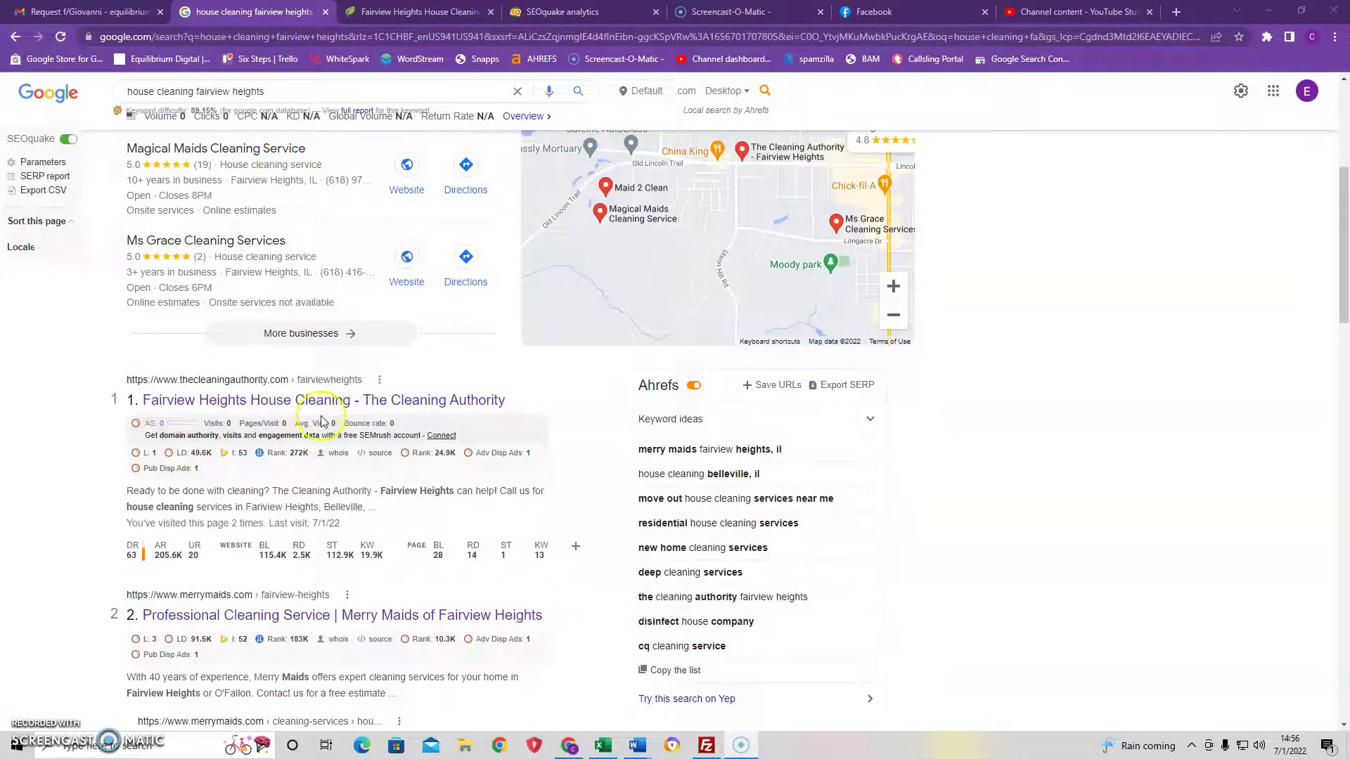
pyautogui.scroll(-2, 276, 359)
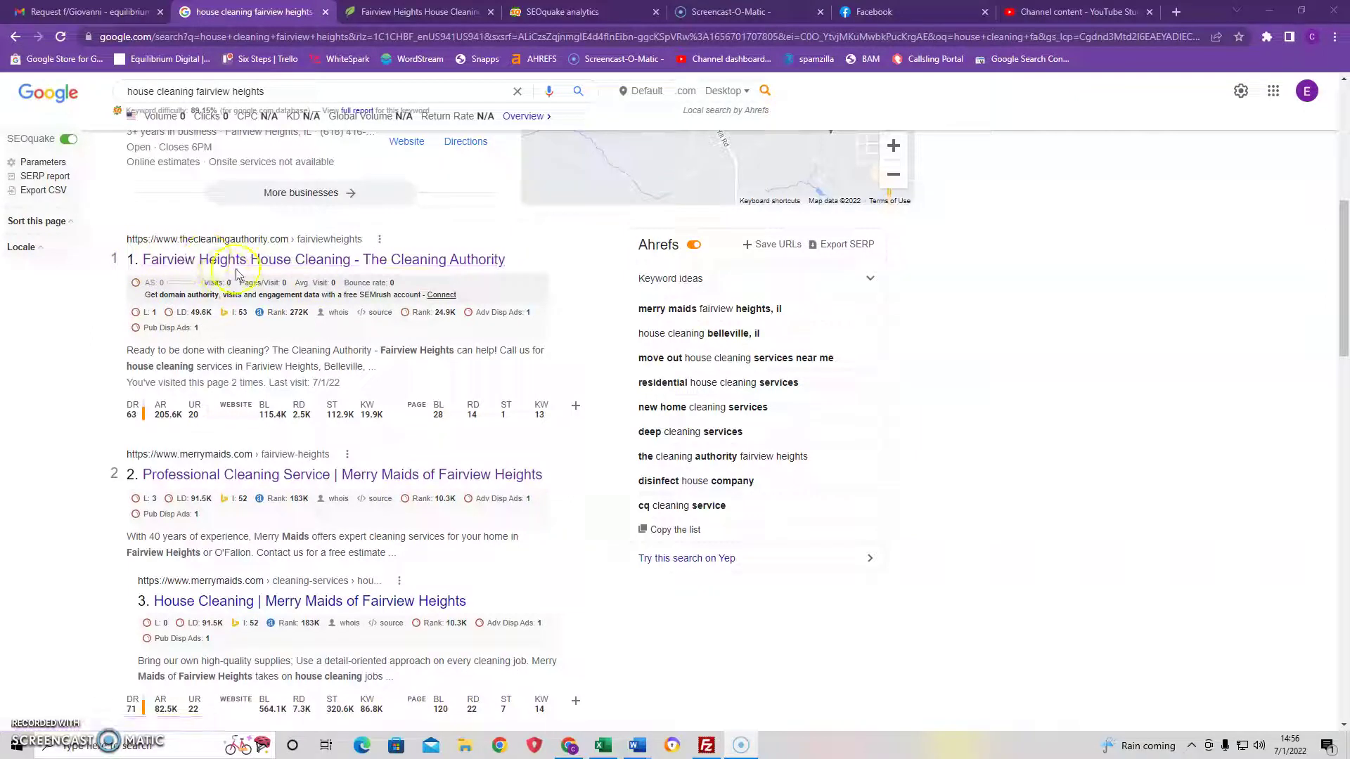
# - Switch to The Cleaning Authority's Fairview Heights page and browse down through it
pyautogui.click(385, 11)
pyautogui.scroll(-10, 390, 261)
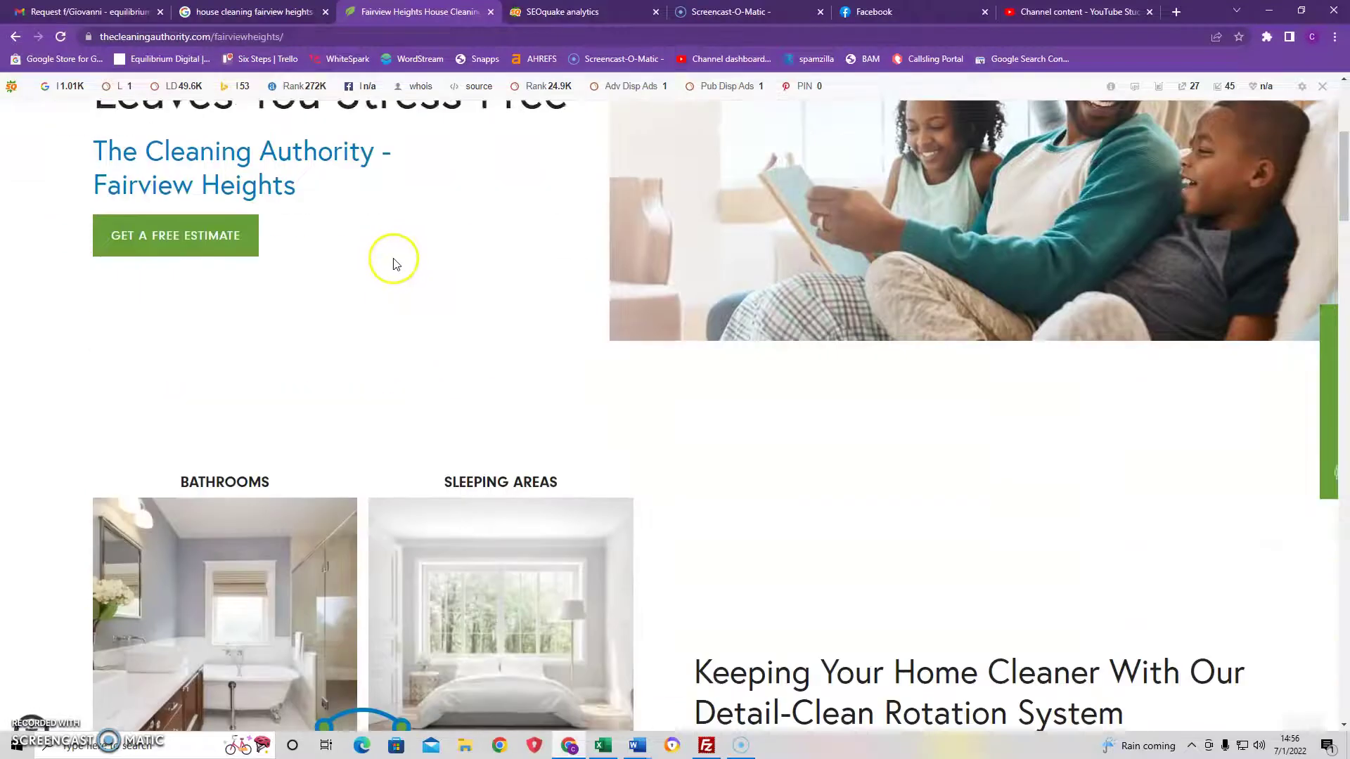
pyautogui.scroll(-20, 418, 283)
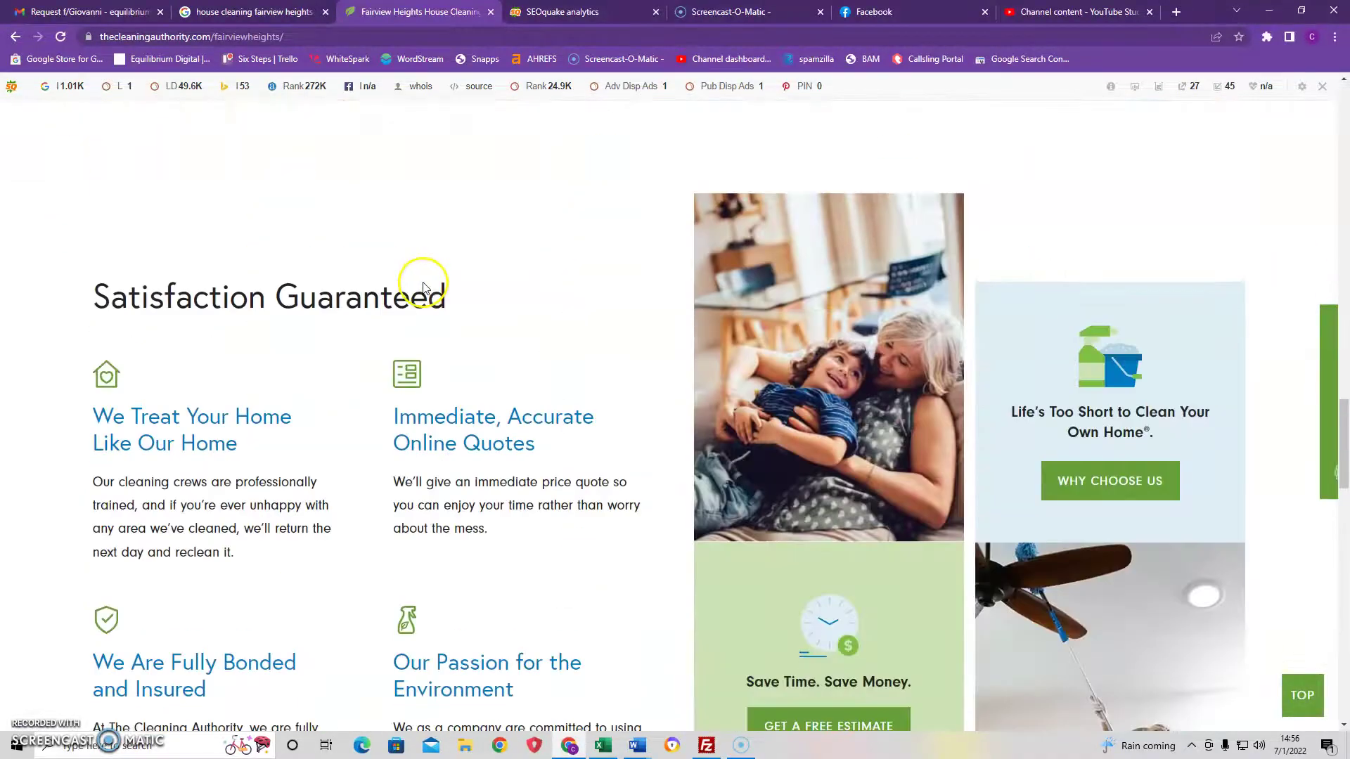
pyautogui.scroll(-15, 429, 281)
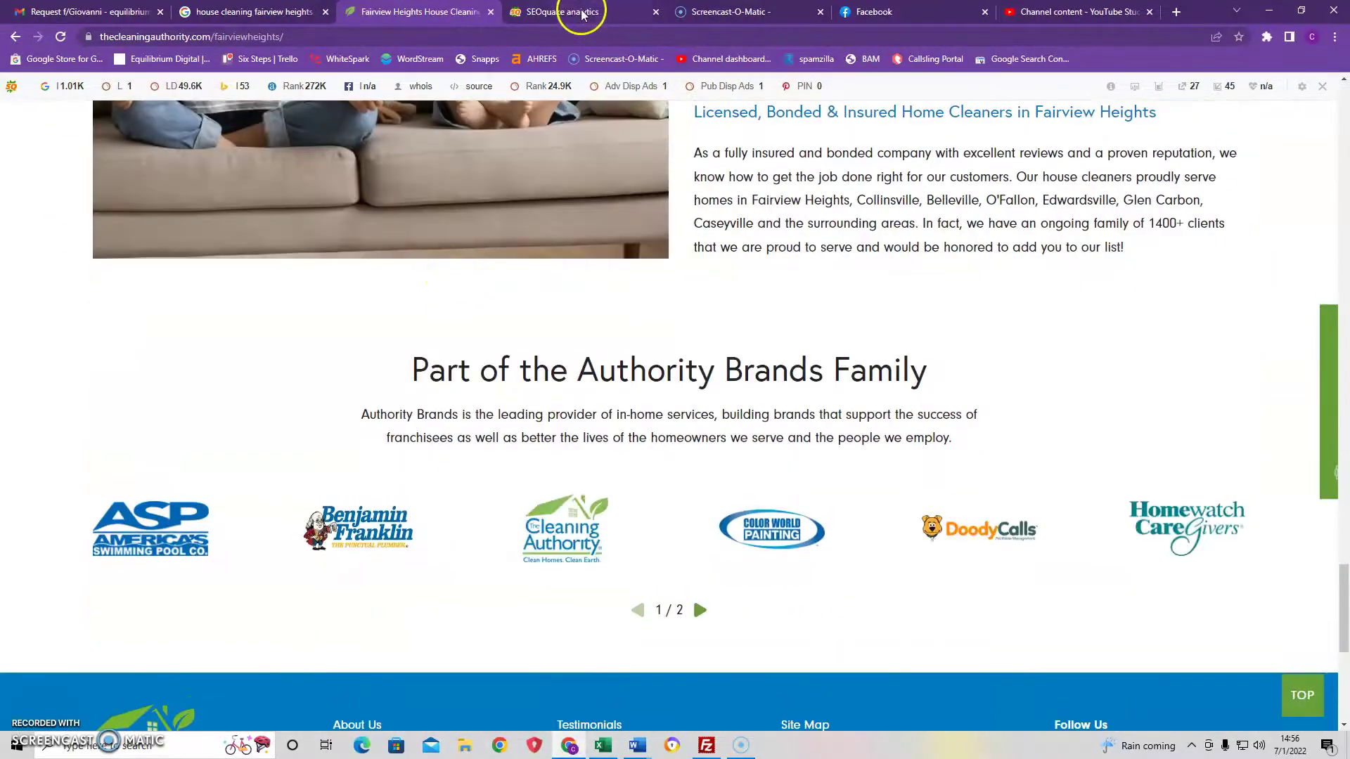
# - Review SEOquake's Page Info report for the Fairview Heights page
pyautogui.click(576, 12)
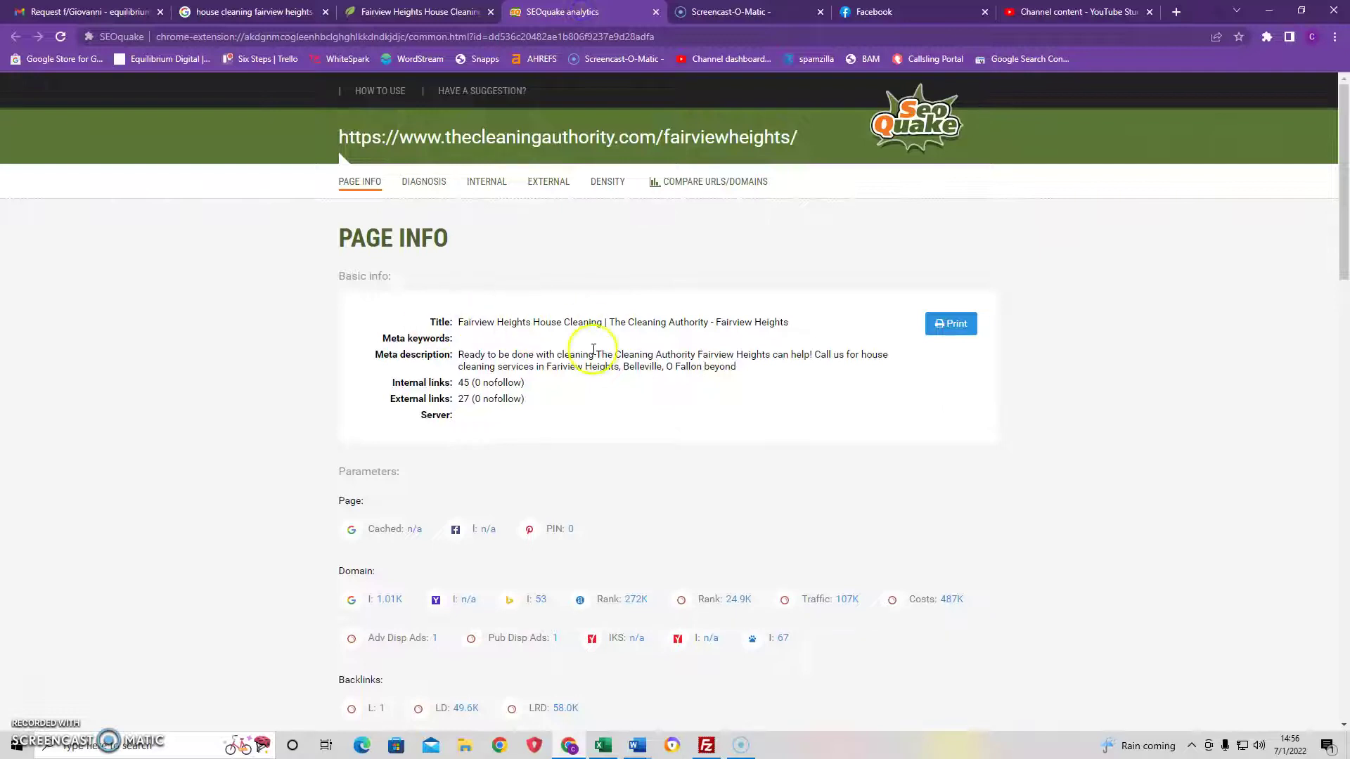
pyautogui.scroll(-5, 595, 352)
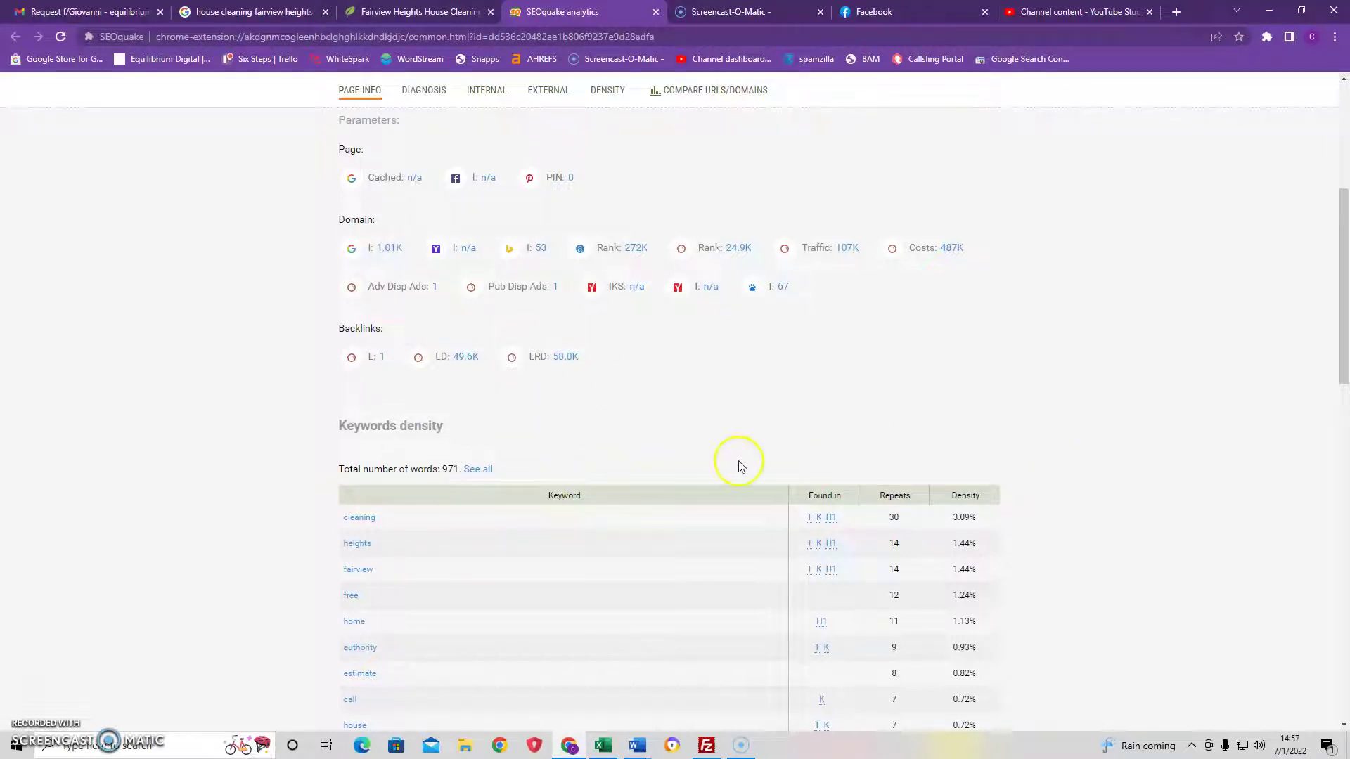
pyautogui.moveTo(542, 372)
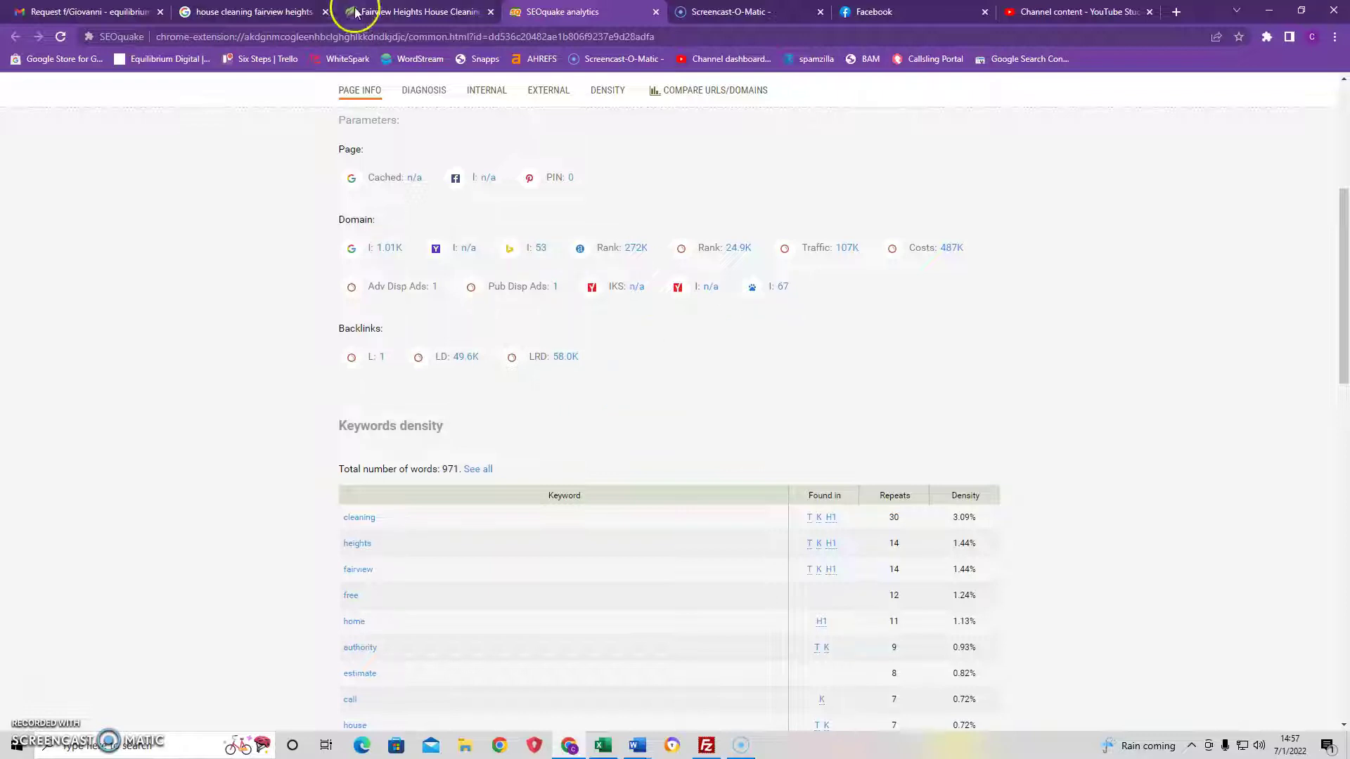
# - Open WordStream's Free Keyword Tool in a new tab and review keyword density ('cleaning' 3.09% of 971 words)
pyautogui.middleClick(424, 62)
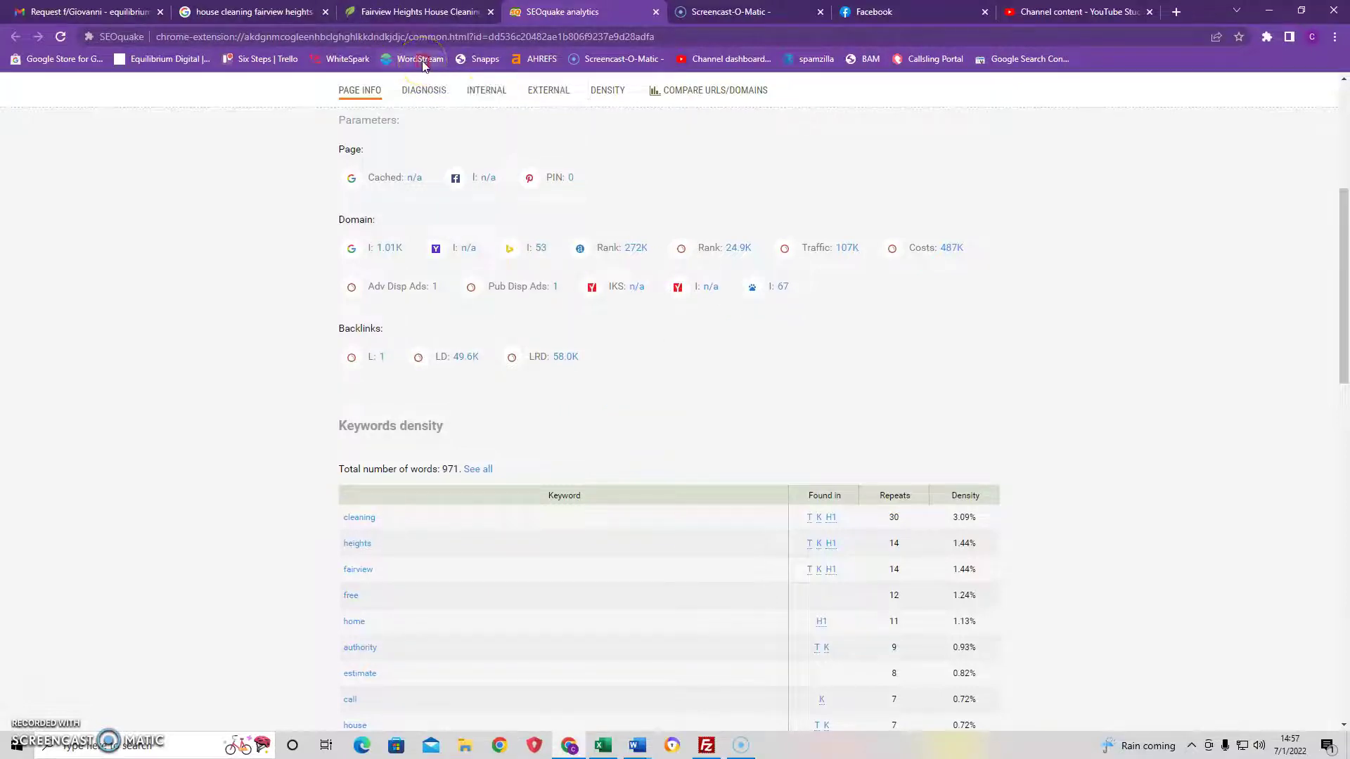
pyautogui.scroll(-2, 962, 253)
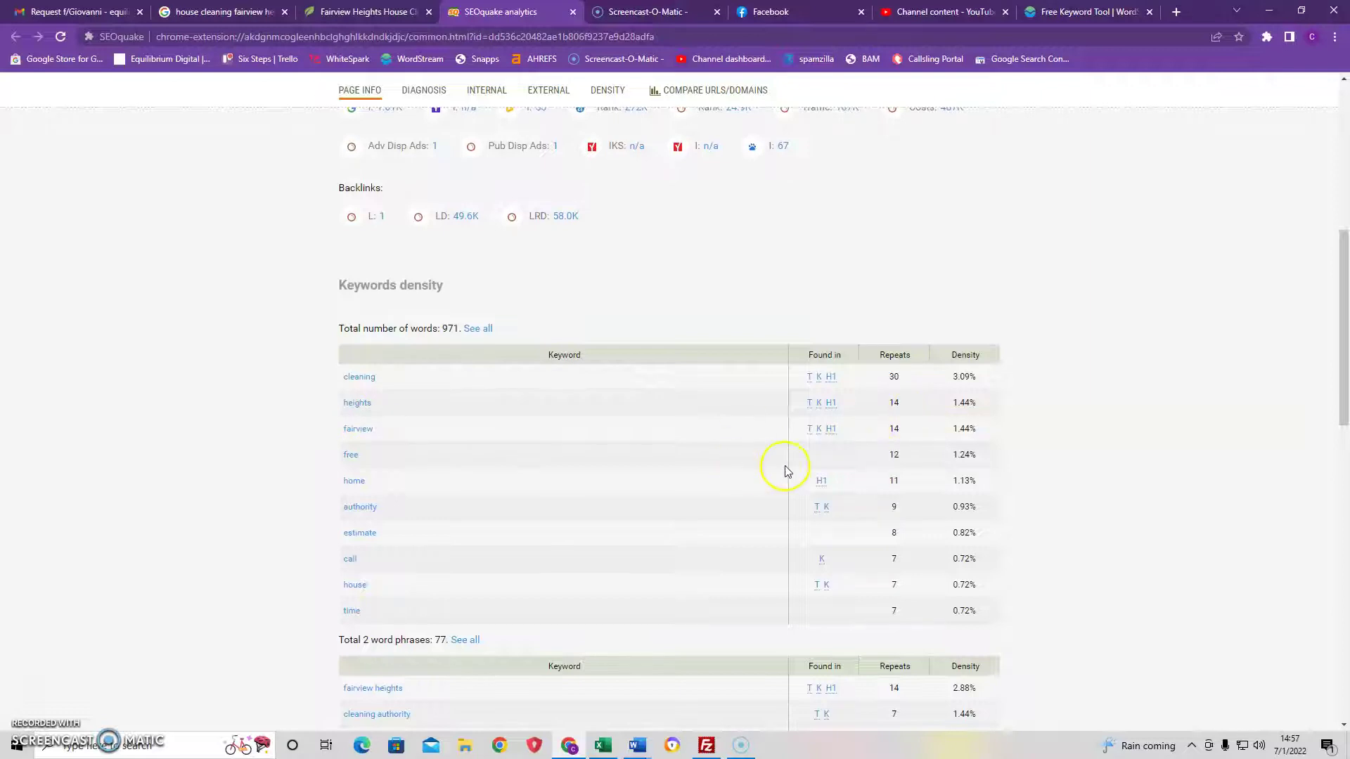
pyautogui.scroll(-5, 784, 467)
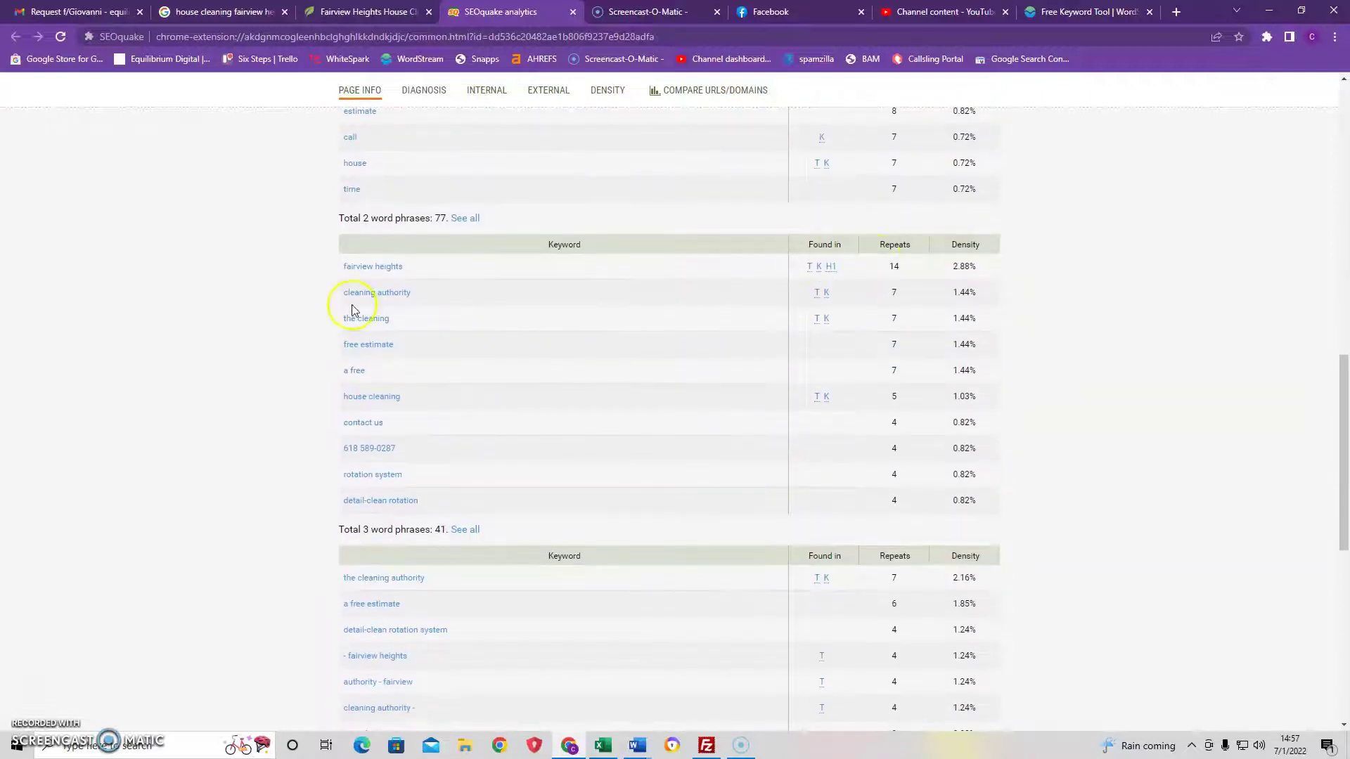
pyautogui.scroll(6, 567, 452)
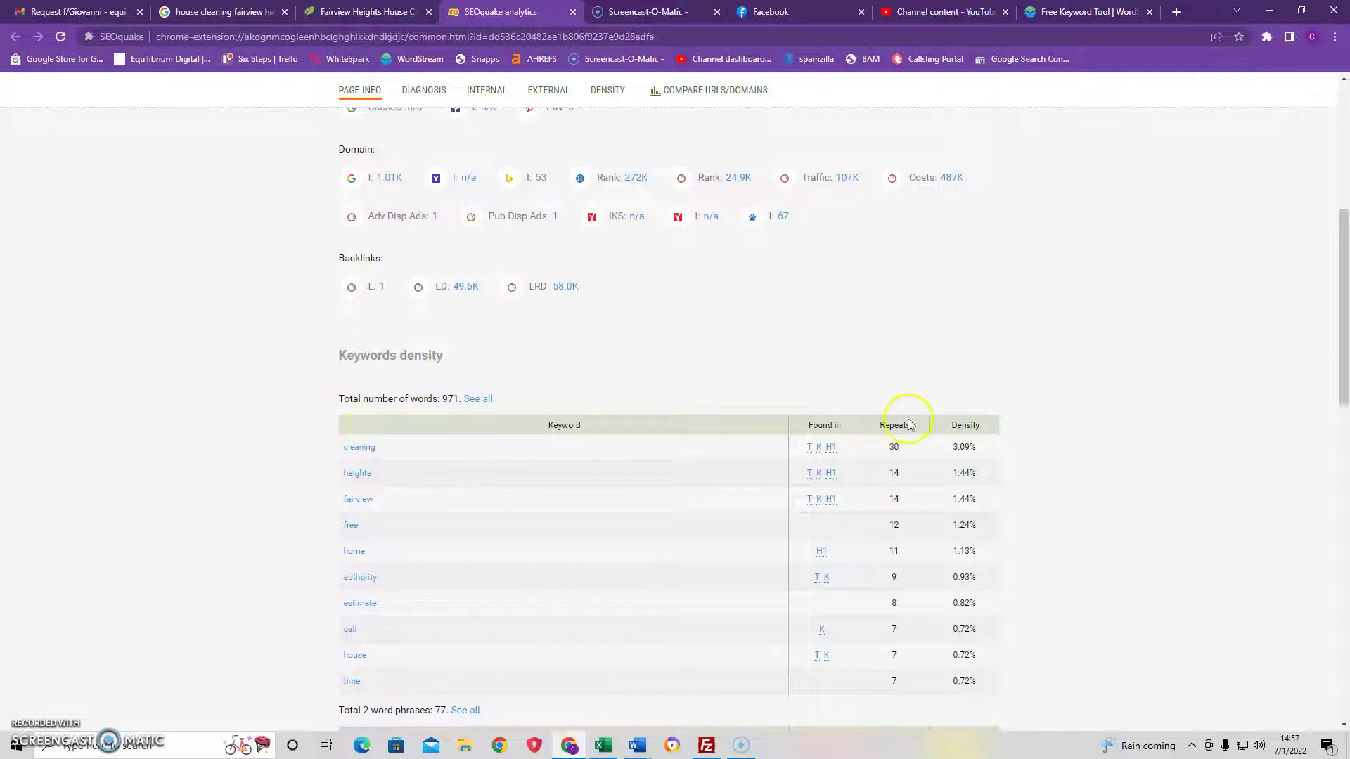
pyautogui.scroll(3, 917, 445)
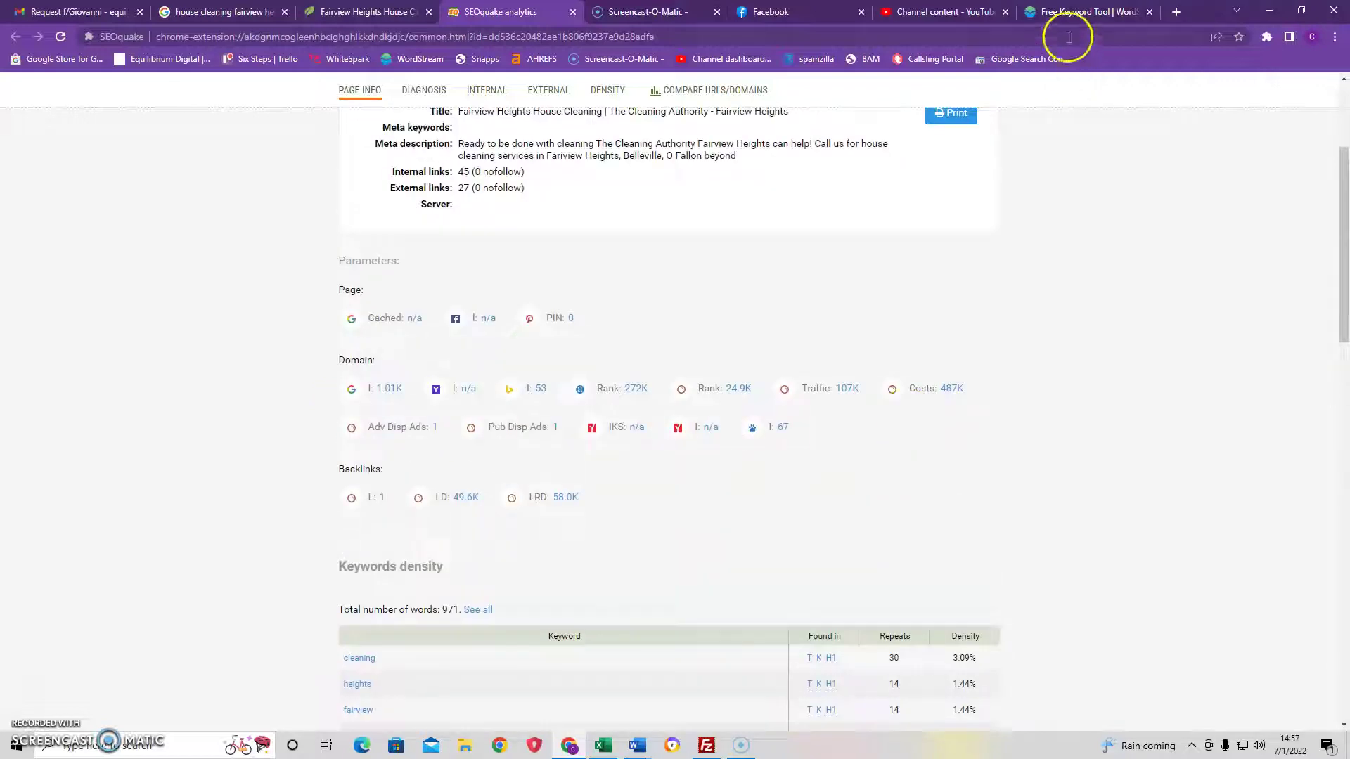
# - Enter 'house cleaning' in the WordStream Free Keyword Tool and look up keyword suggestions
pyautogui.click(1054, 12)
pyautogui.click(362, 398)
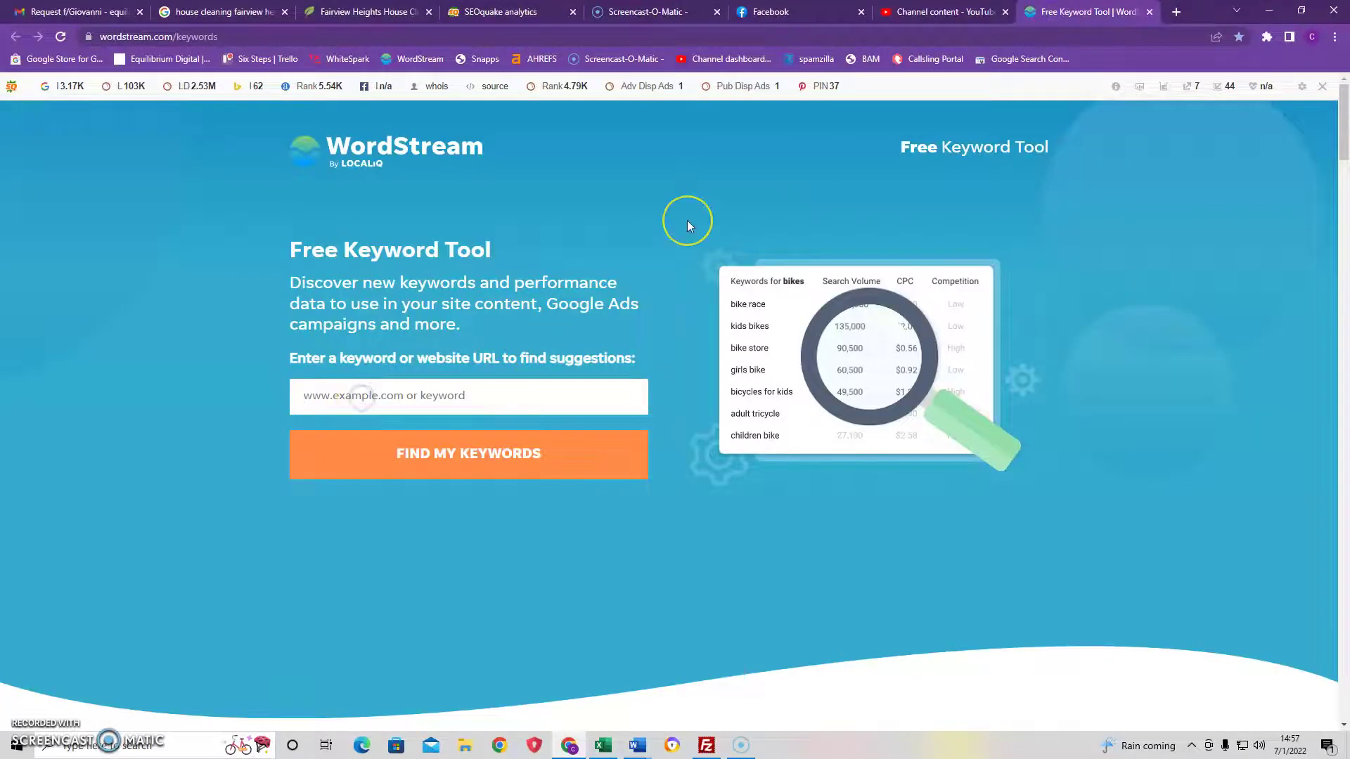
pyautogui.write('house cleaning')
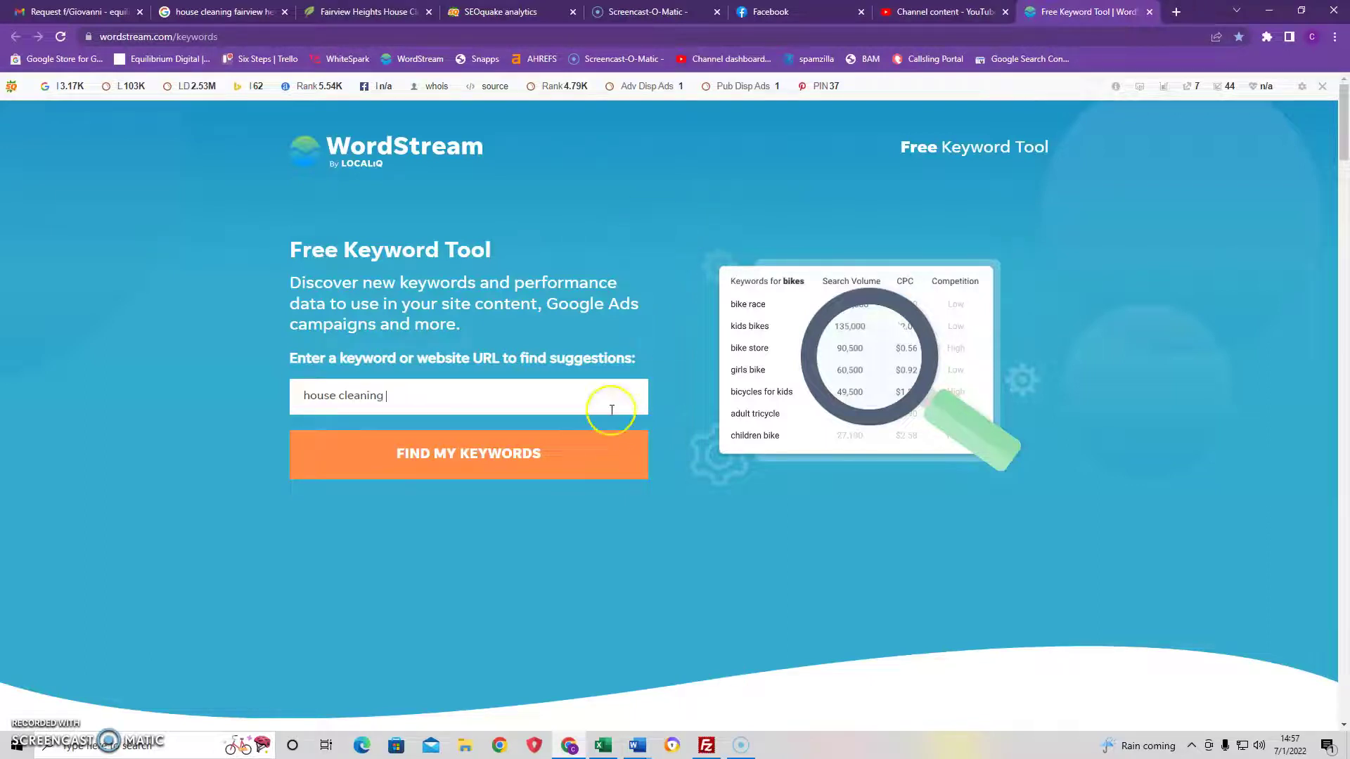
pyautogui.click(546, 458)
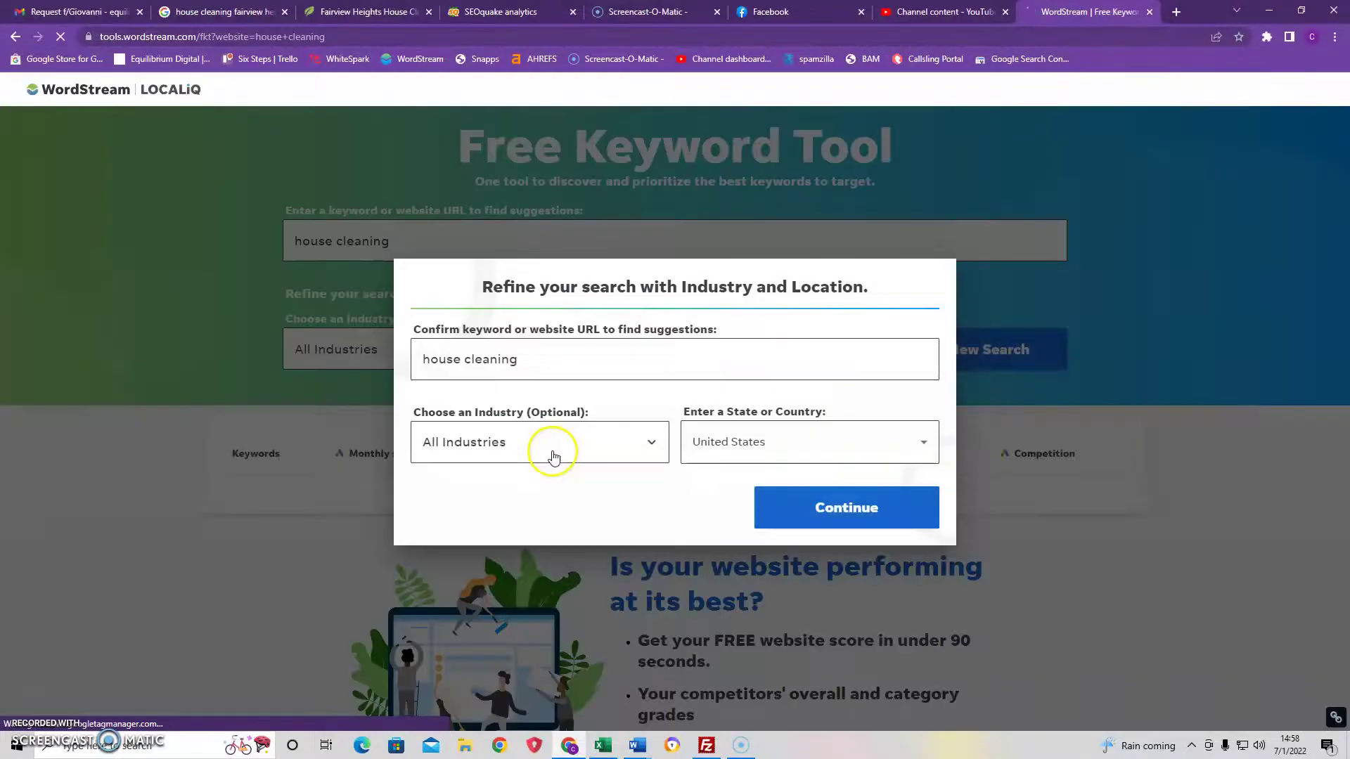
# - Set the search location to Illinois and continue the refined search
pyautogui.click(798, 452)
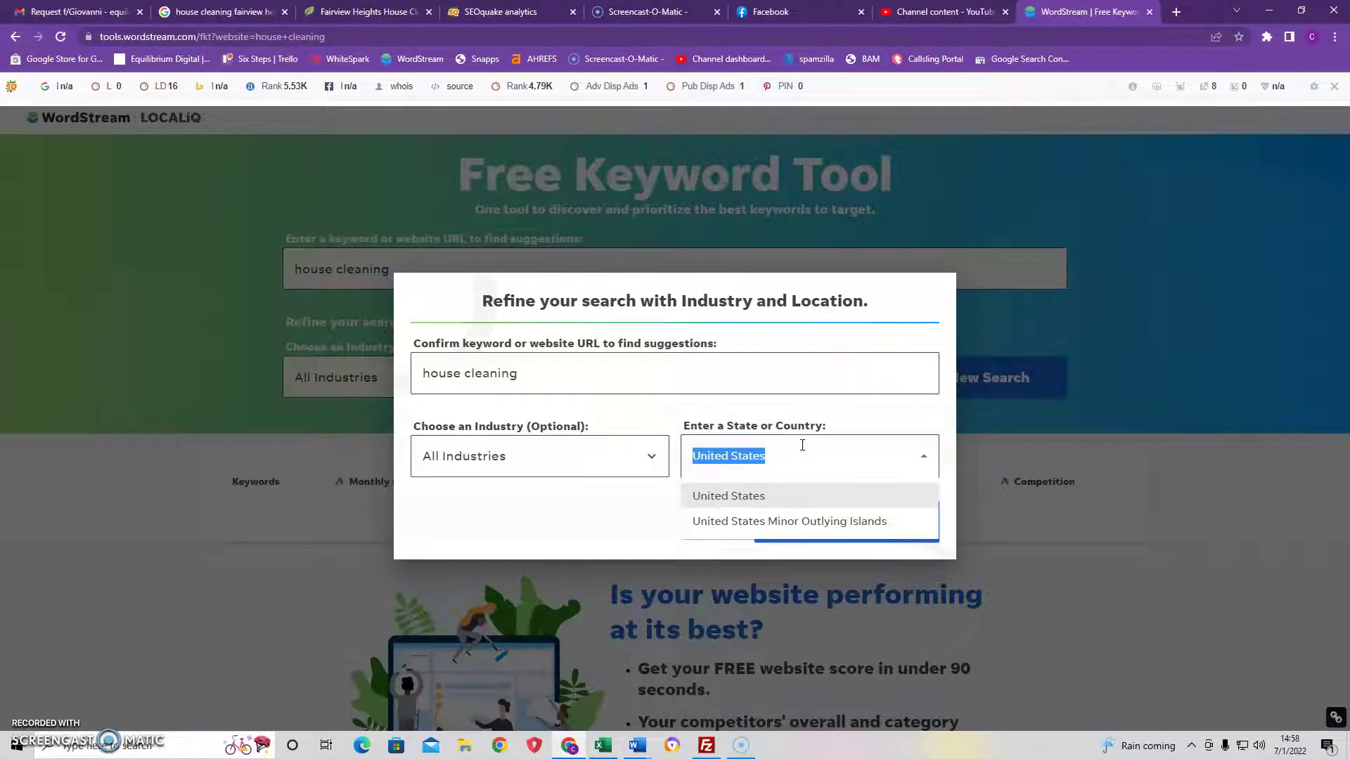
pyautogui.write('illinois')
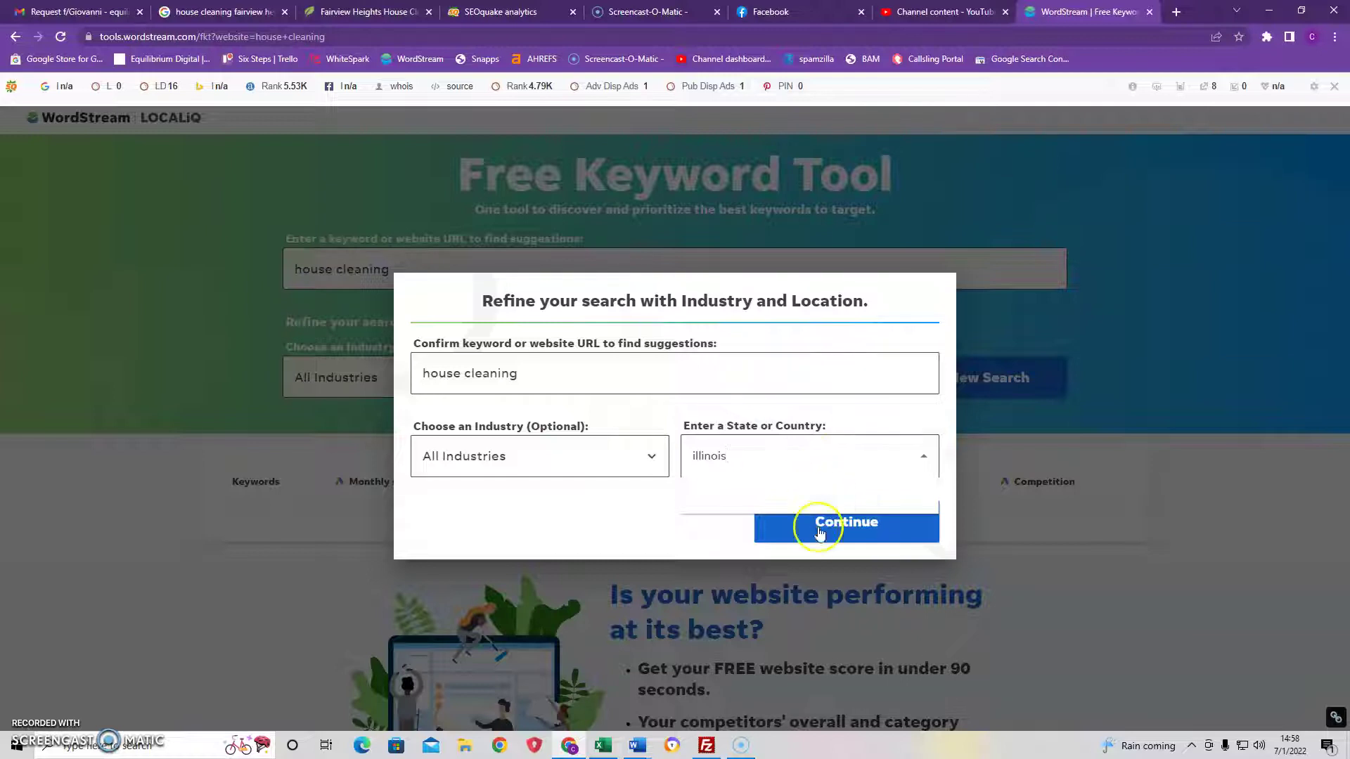
pyautogui.click(763, 494)
pyautogui.click(799, 526)
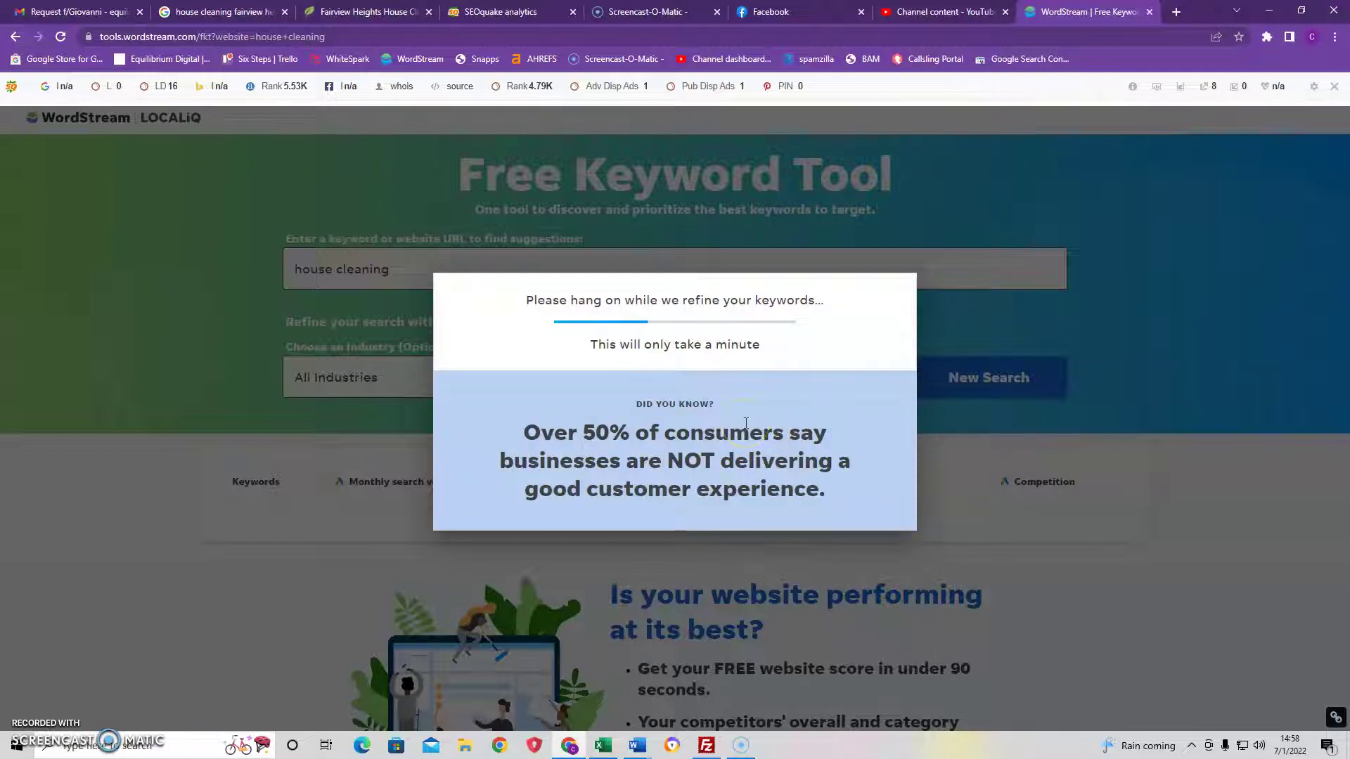
# - Review the 500 'house cleaning' keyword results, led by 'cleaning services near me' at 9,900 searches
pyautogui.scroll(1, 672, 391)
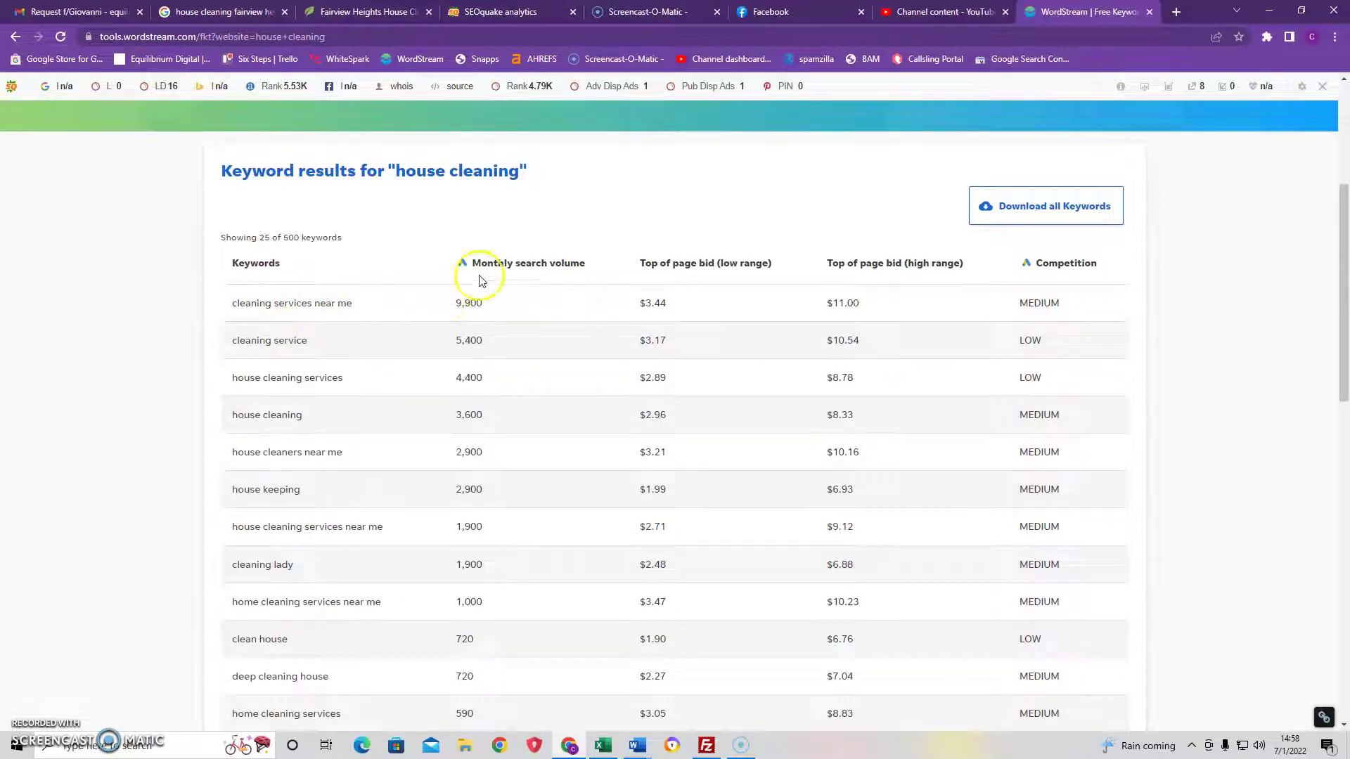
pyautogui.scroll(-1, 286, 315)
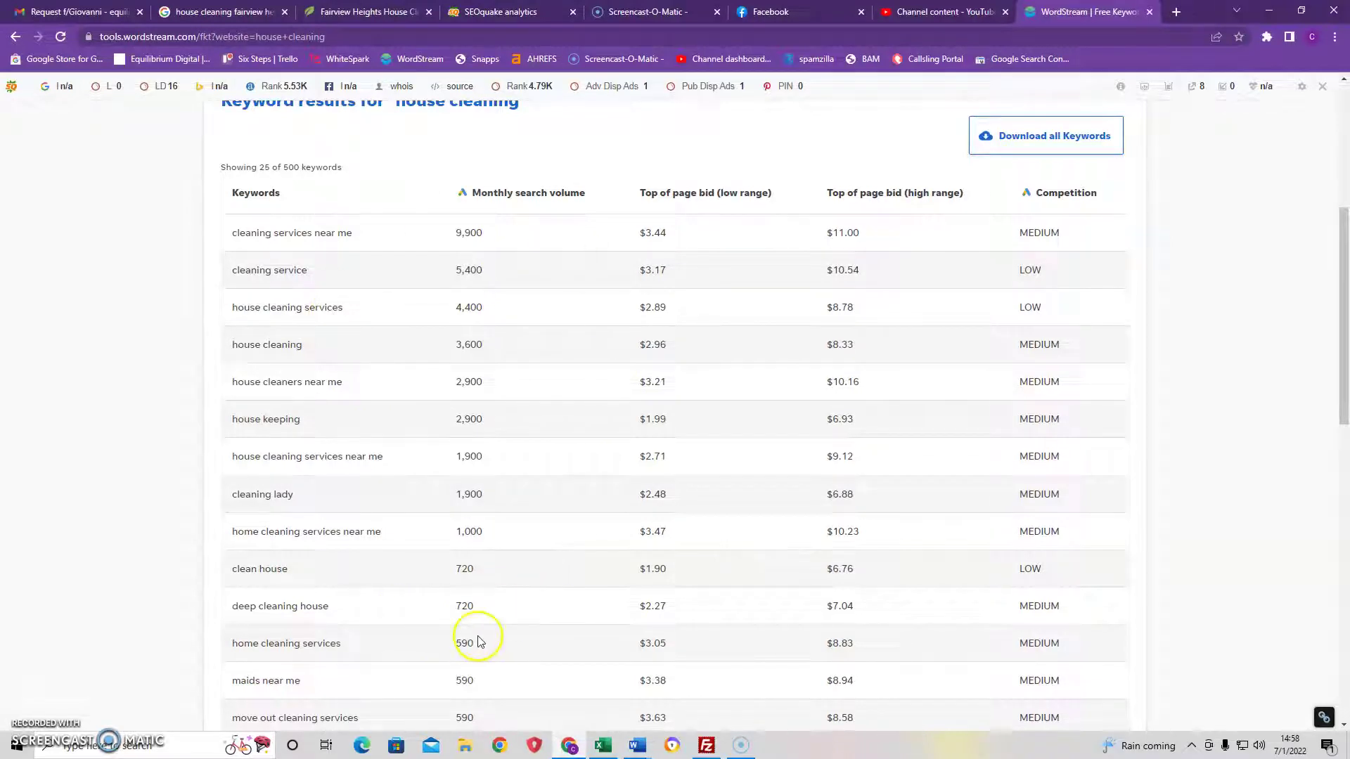
pyautogui.scroll(1, 491, 570)
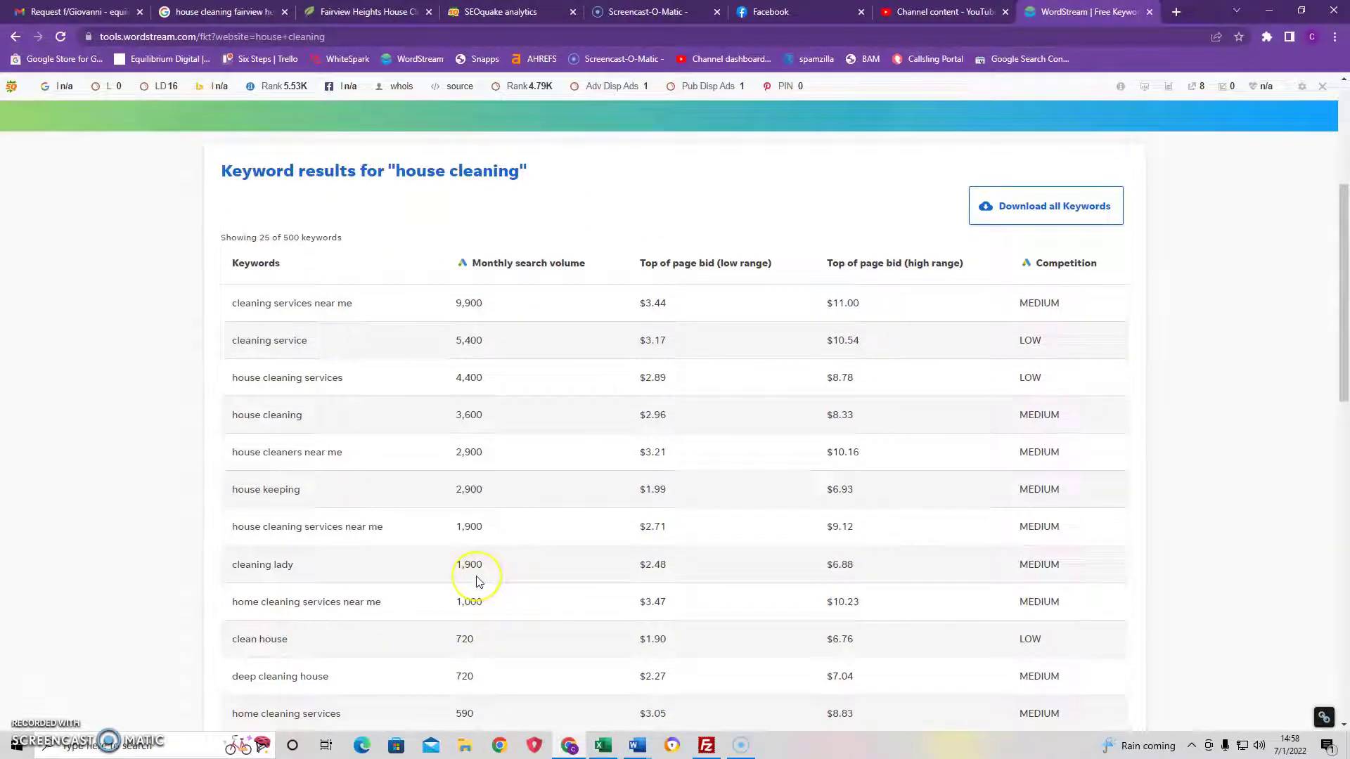
pyautogui.scroll(2, 476, 580)
pyautogui.scroll(-3, 476, 579)
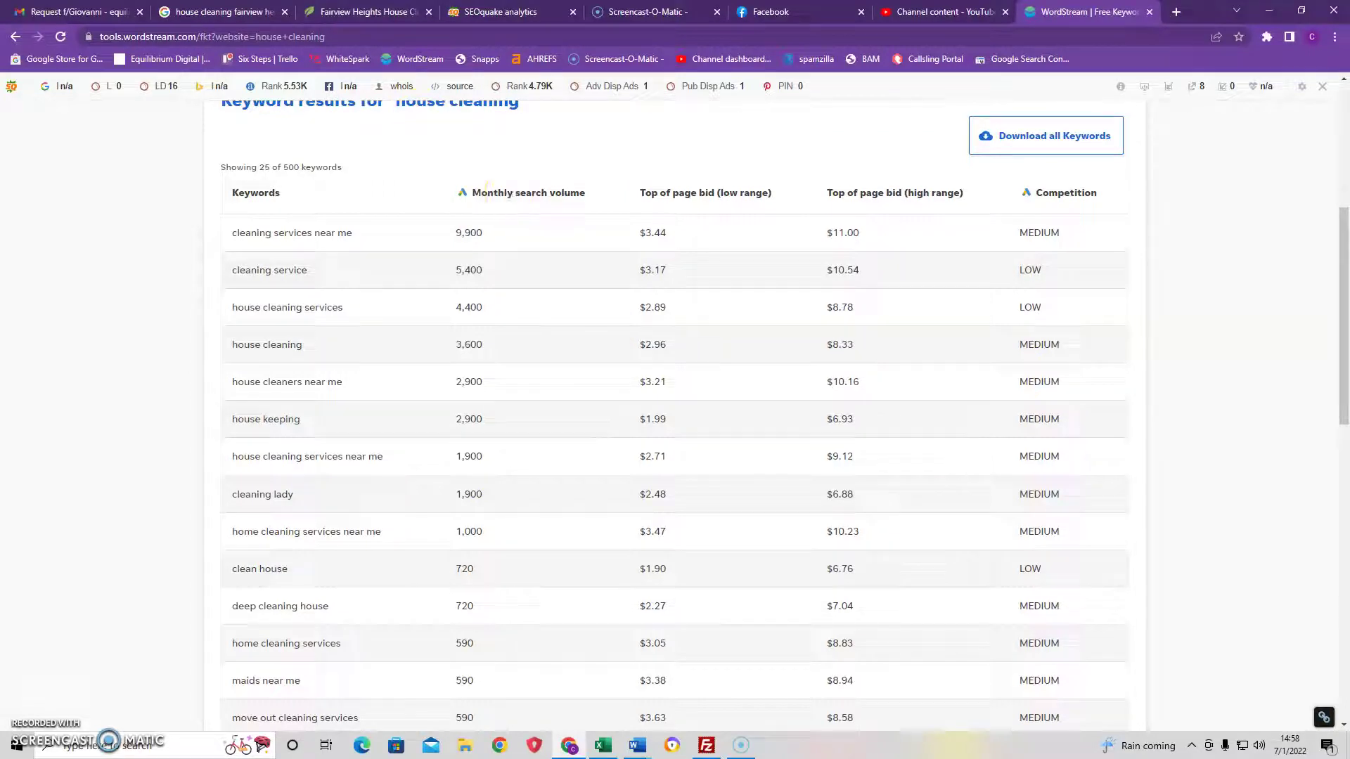
pyautogui.hotkey('alt', 'Tab')
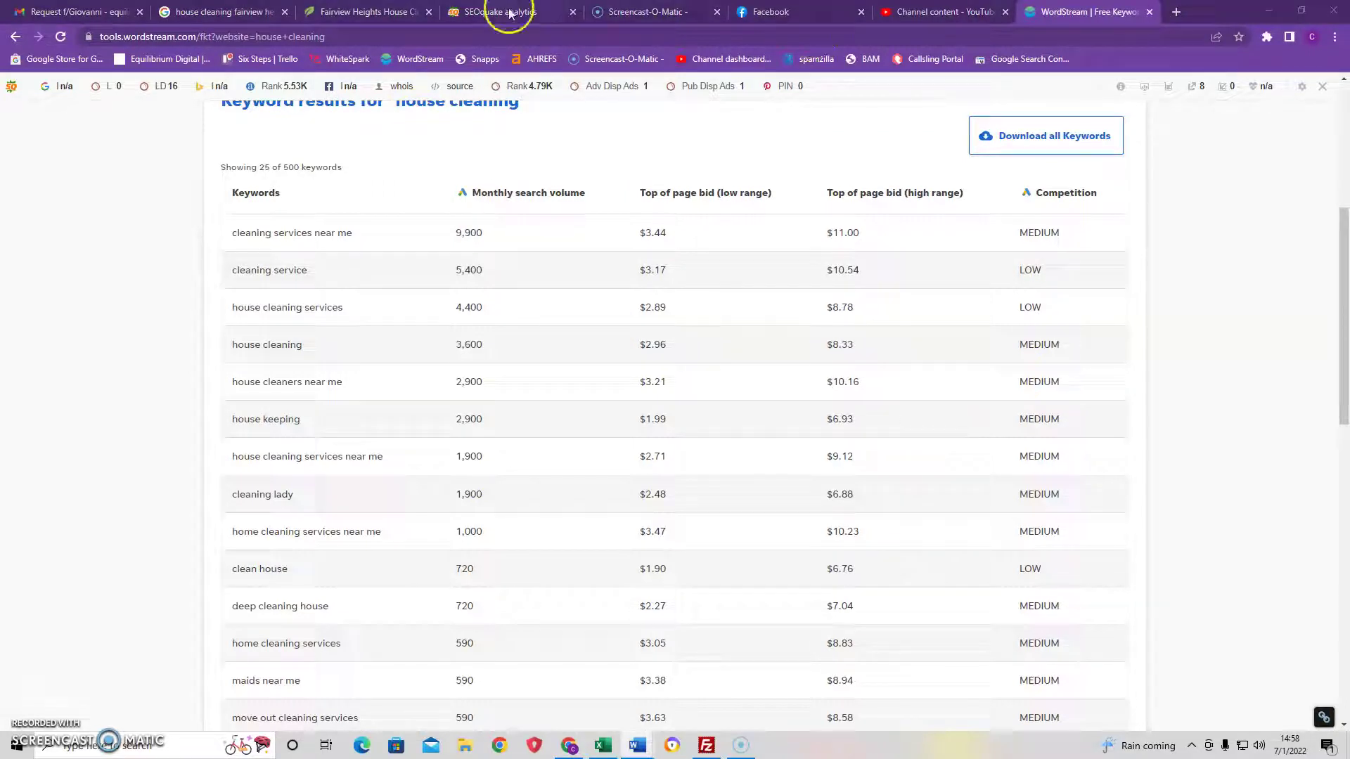
# - Review SEOquake's Parameters, Backlinks (LD 49.6K, LRD 58.0K) and Keywords density sections for the page
pyautogui.click(374, 13)
pyautogui.scroll(10, 546, 269)
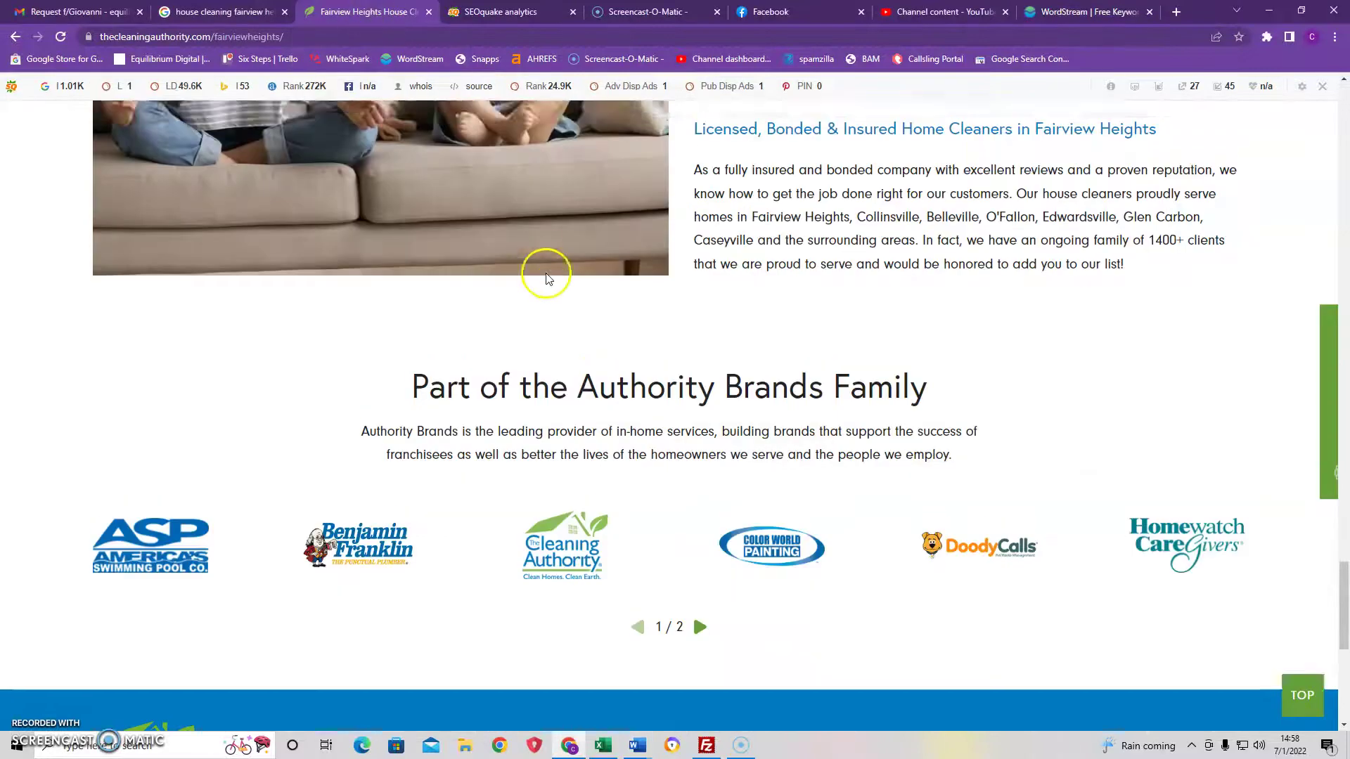
pyautogui.click(509, 12)
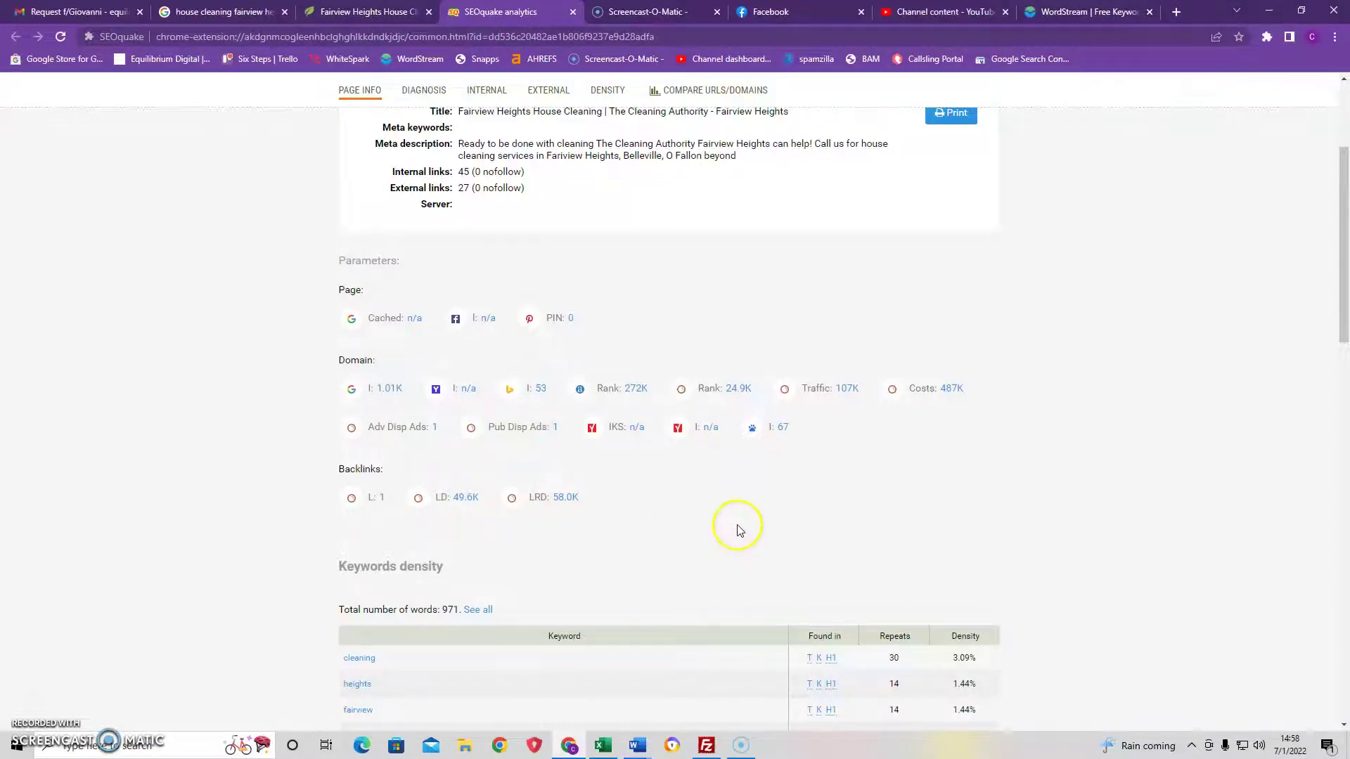
pyautogui.scroll(-1, 740, 520)
pyautogui.scroll(-1, 741, 517)
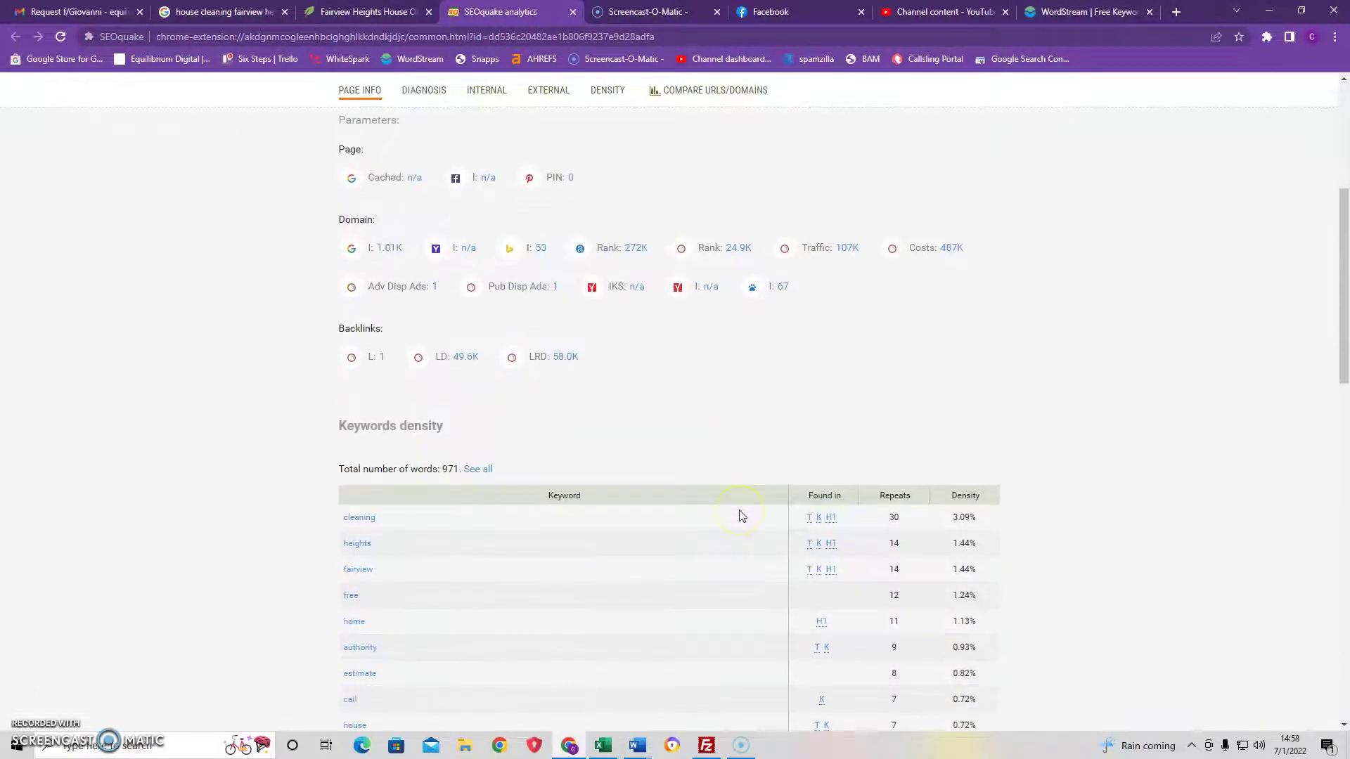
pyautogui.scroll(4, 710, 490)
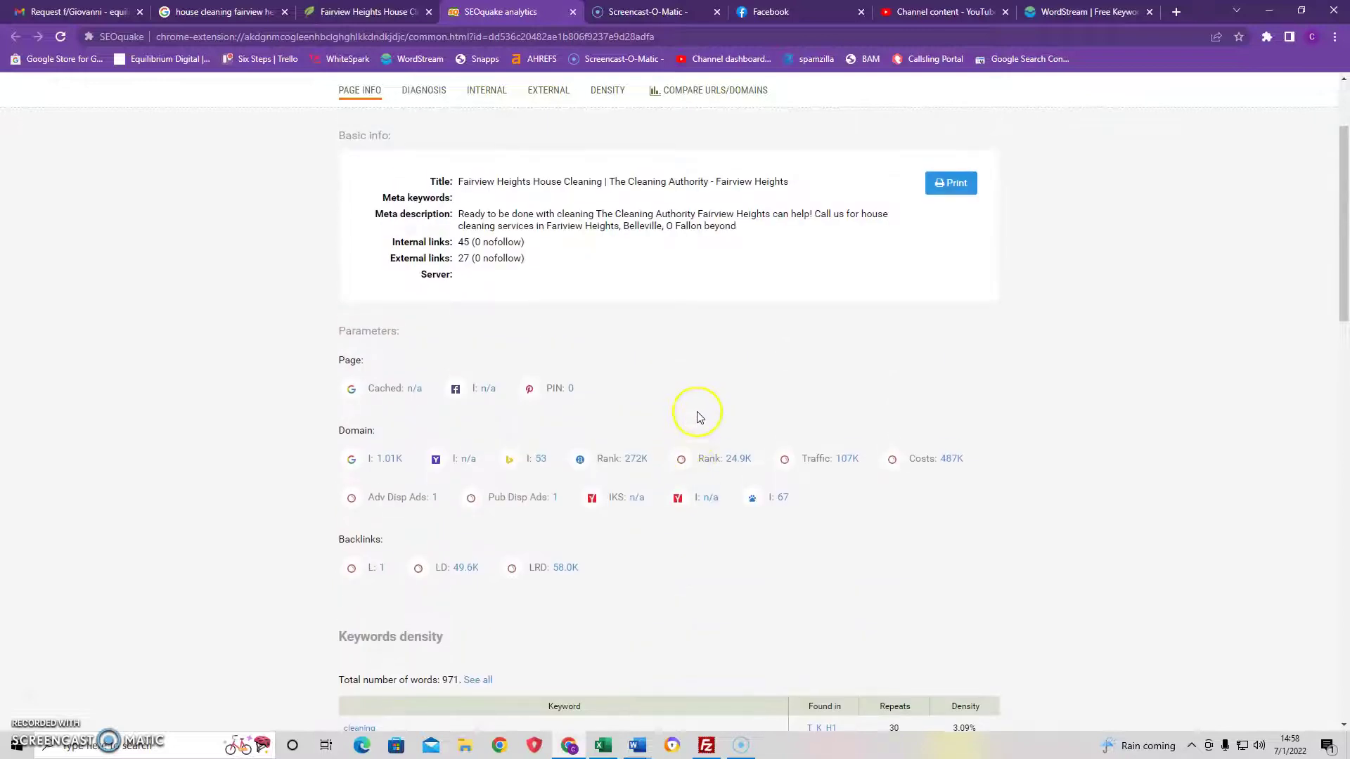
pyautogui.scroll(2, 692, 412)
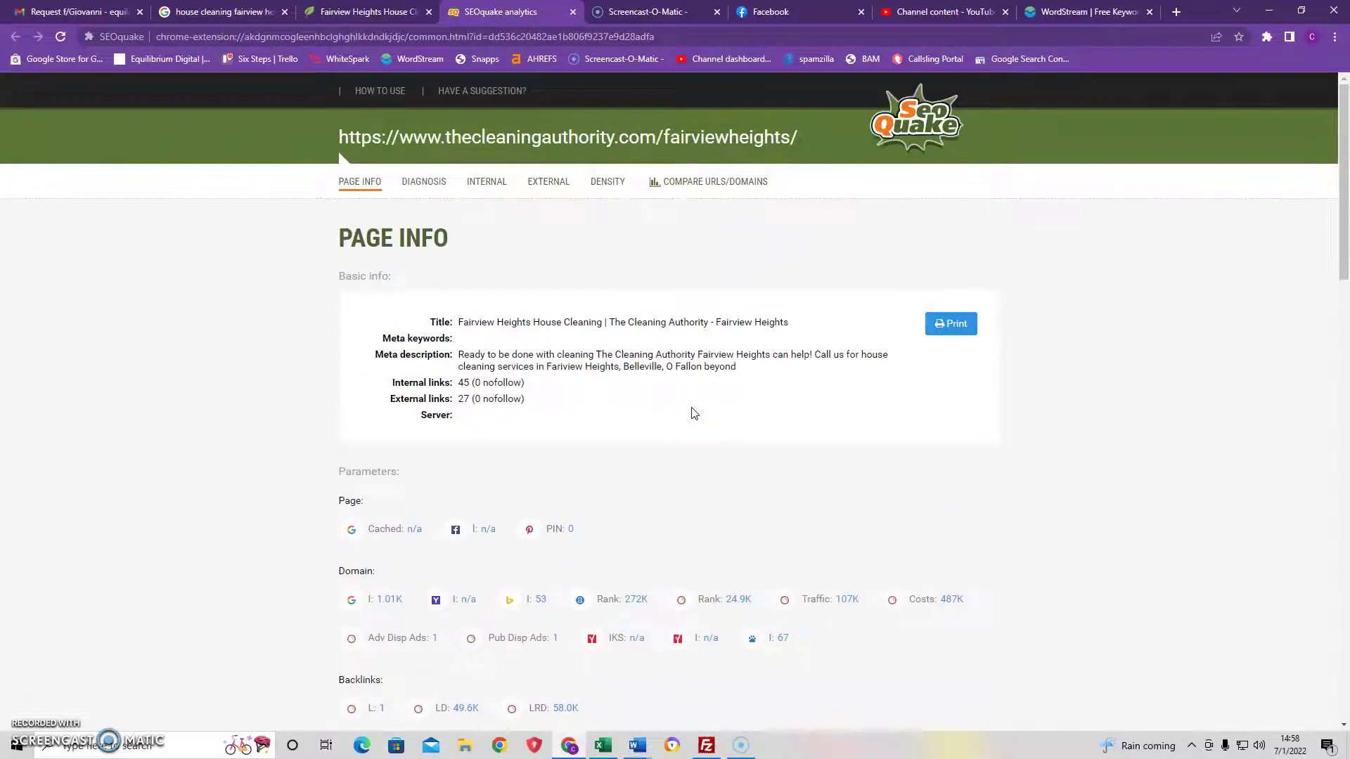
pyautogui.scroll(-5, 694, 415)
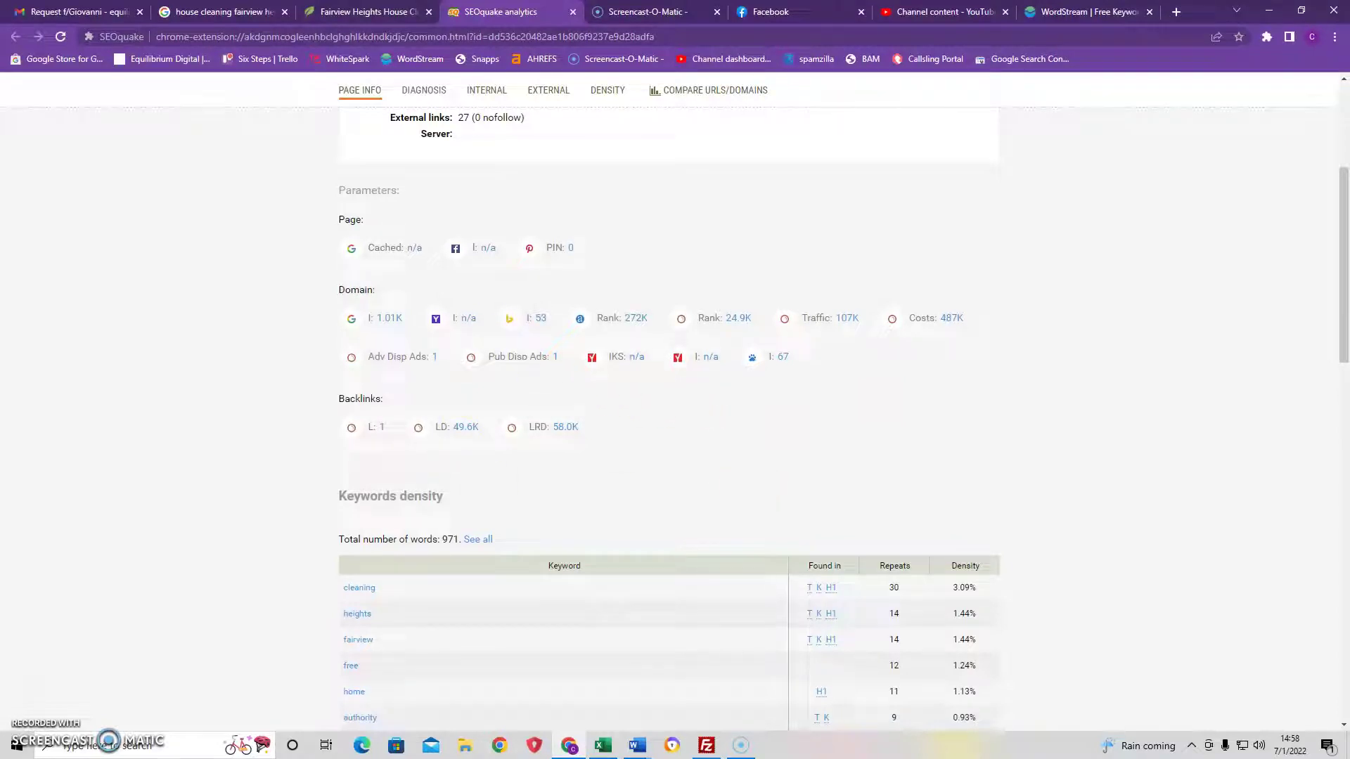
pyautogui.hotkey('alt', 'Tab')
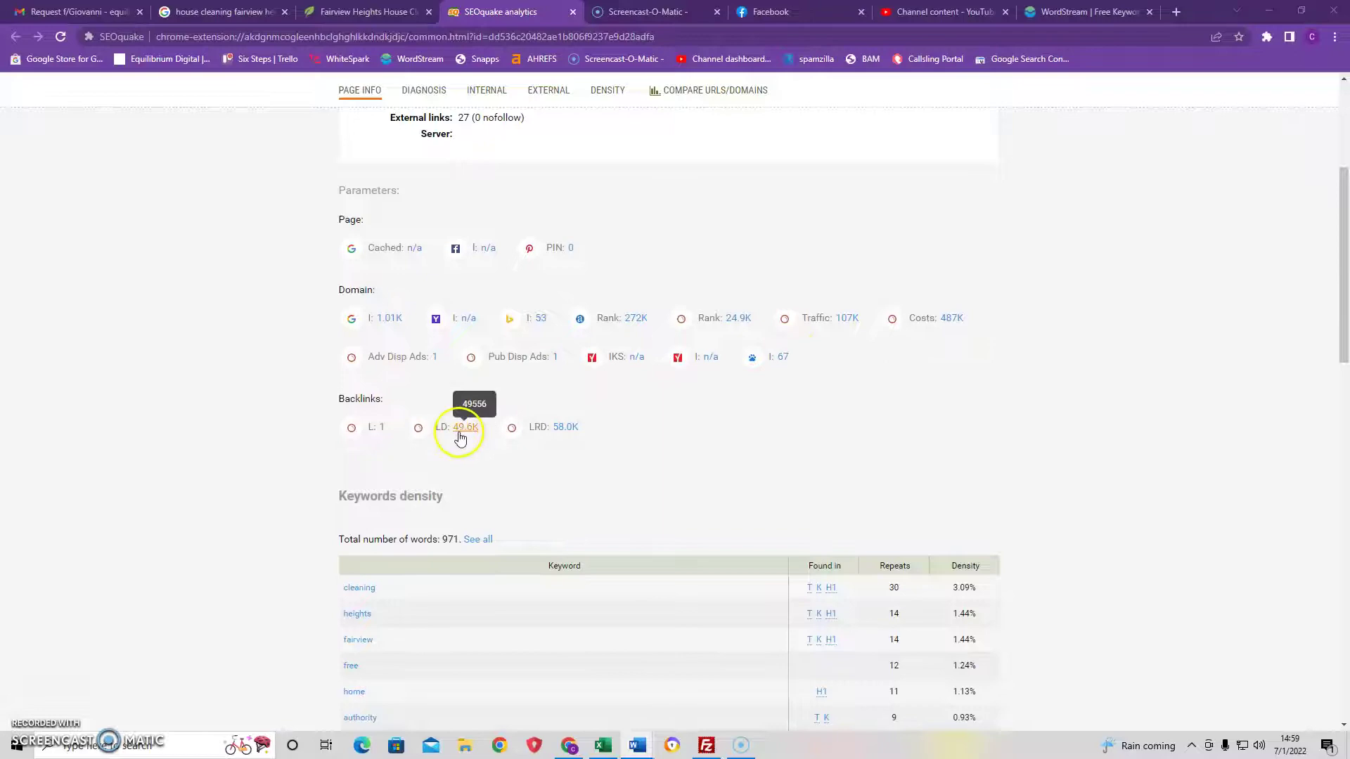
# - Scroll the Fairview Heights page to its footer and back to top, then recheck SEOquake's report
pyautogui.click(359, 13)
pyautogui.scroll(-5, 394, 407)
pyautogui.scroll(20, 419, 470)
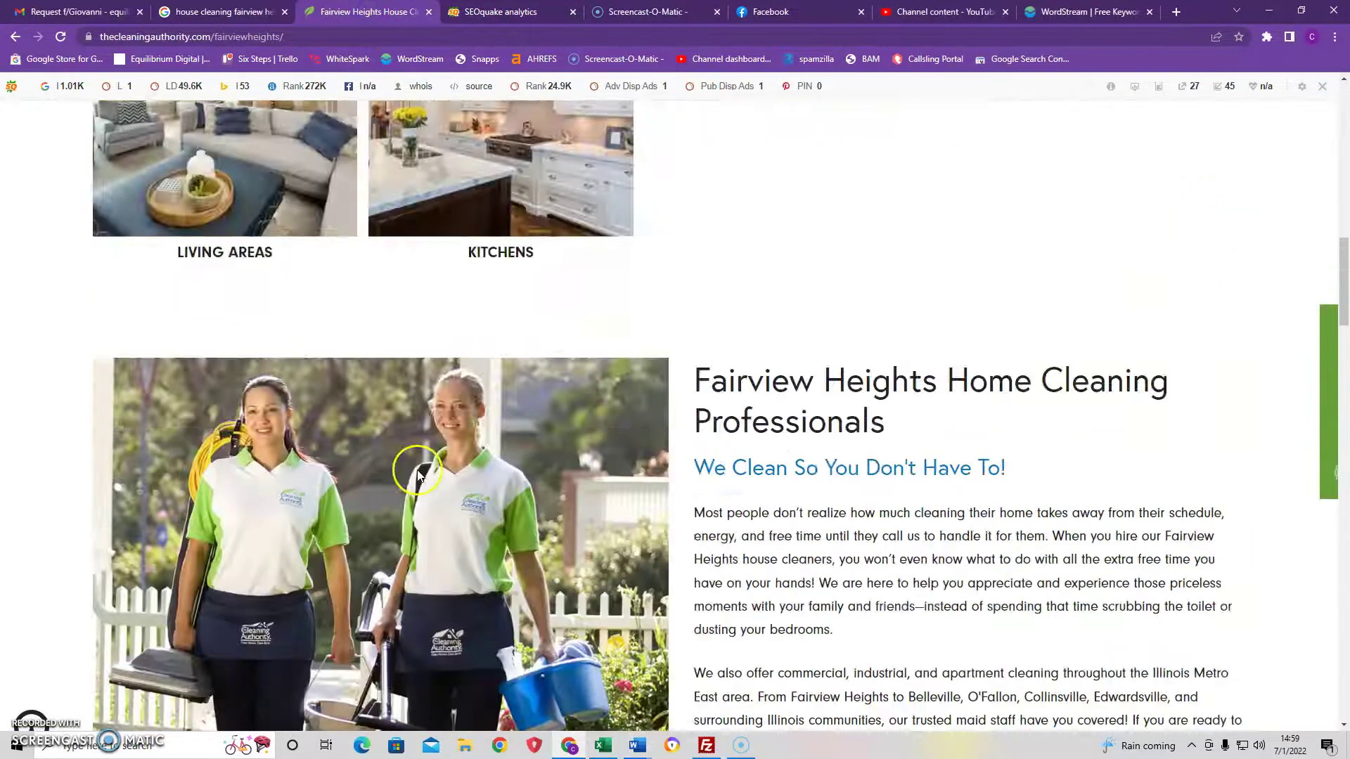
pyautogui.scroll(2, 430, 473)
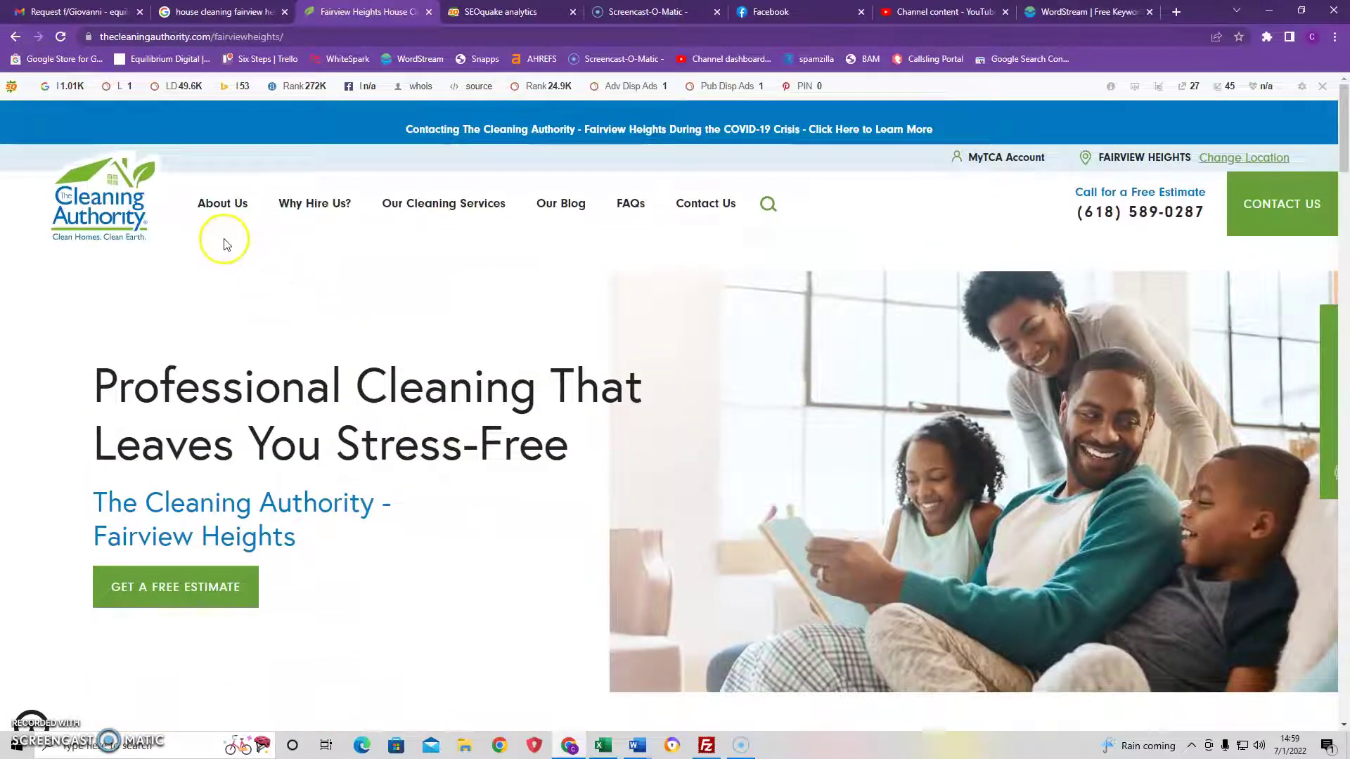
pyautogui.scroll(-20, 814, 491)
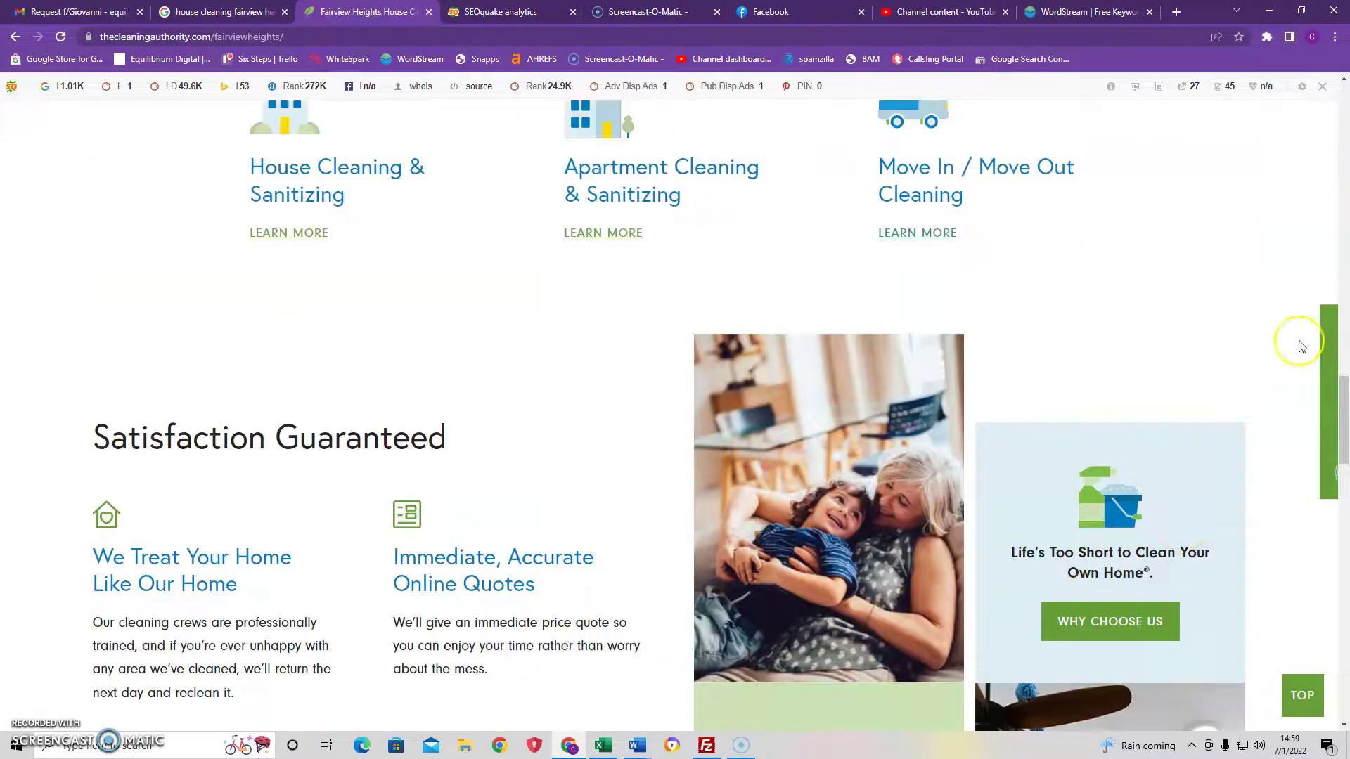
pyautogui.scroll(-20, 1318, 482)
pyautogui.scroll(-2, 1327, 640)
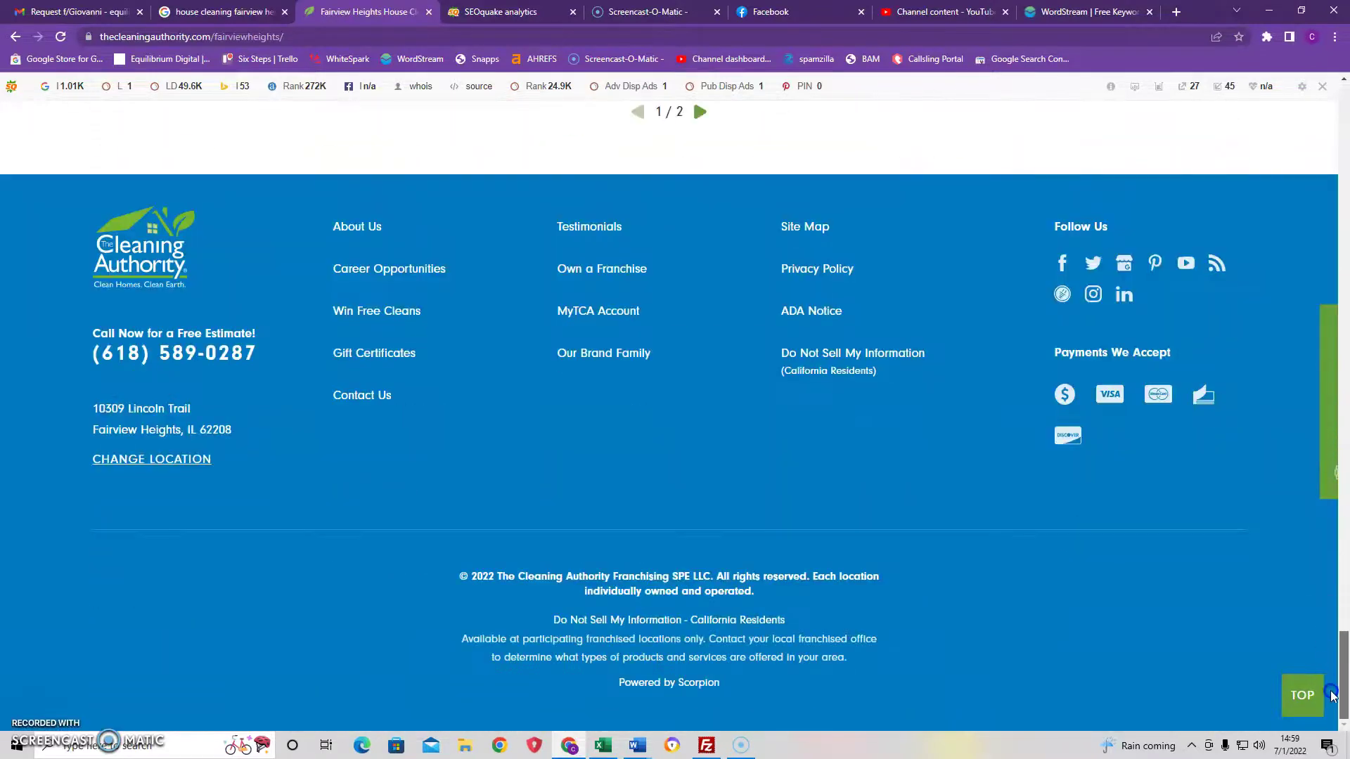
pyautogui.click(1328, 695)
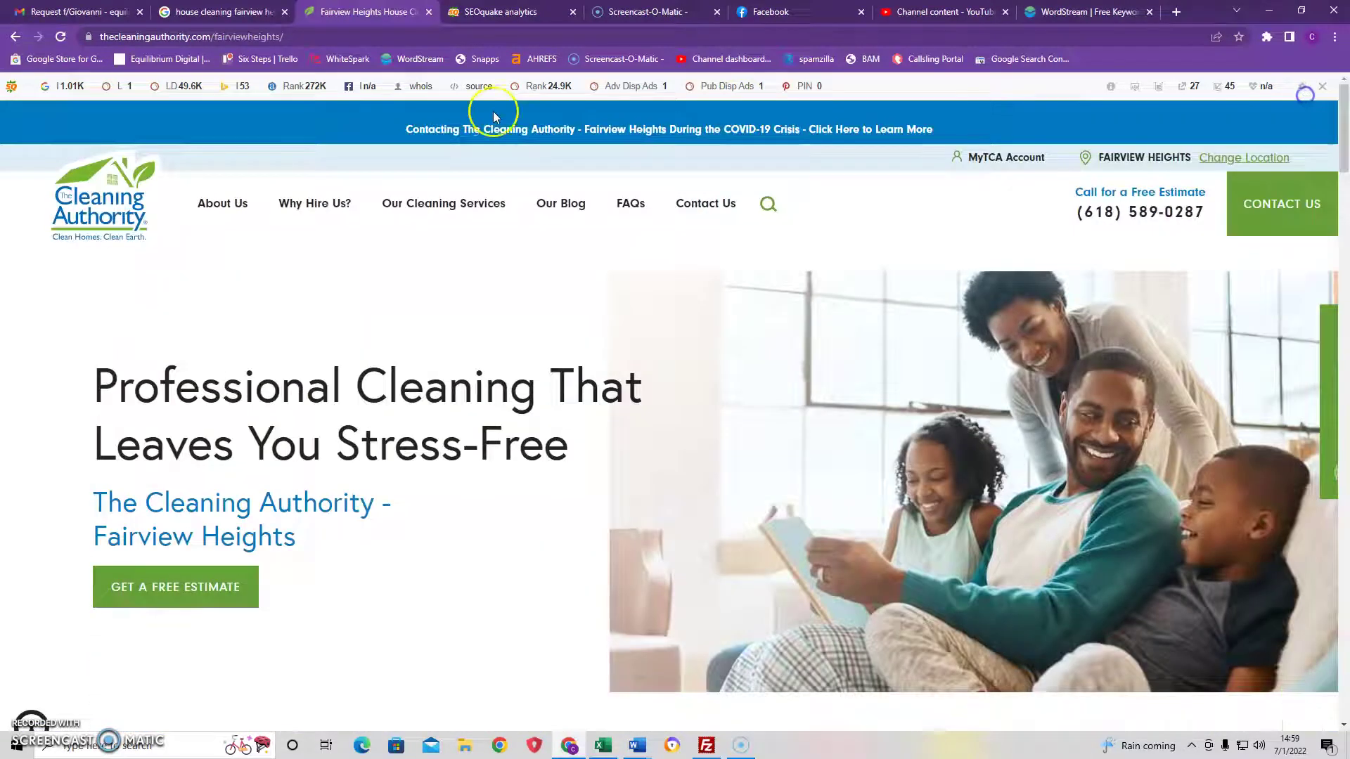
pyautogui.click(496, 11)
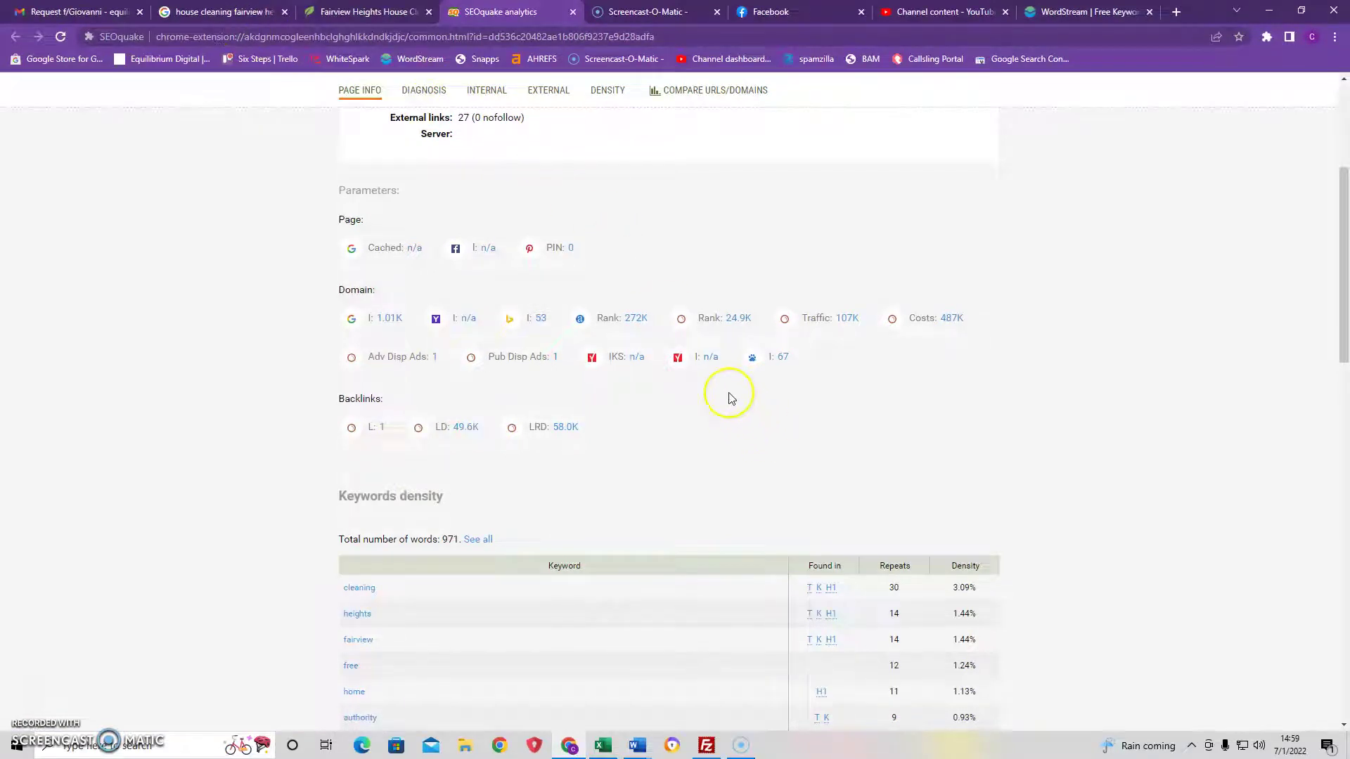
pyautogui.click(223, 12)
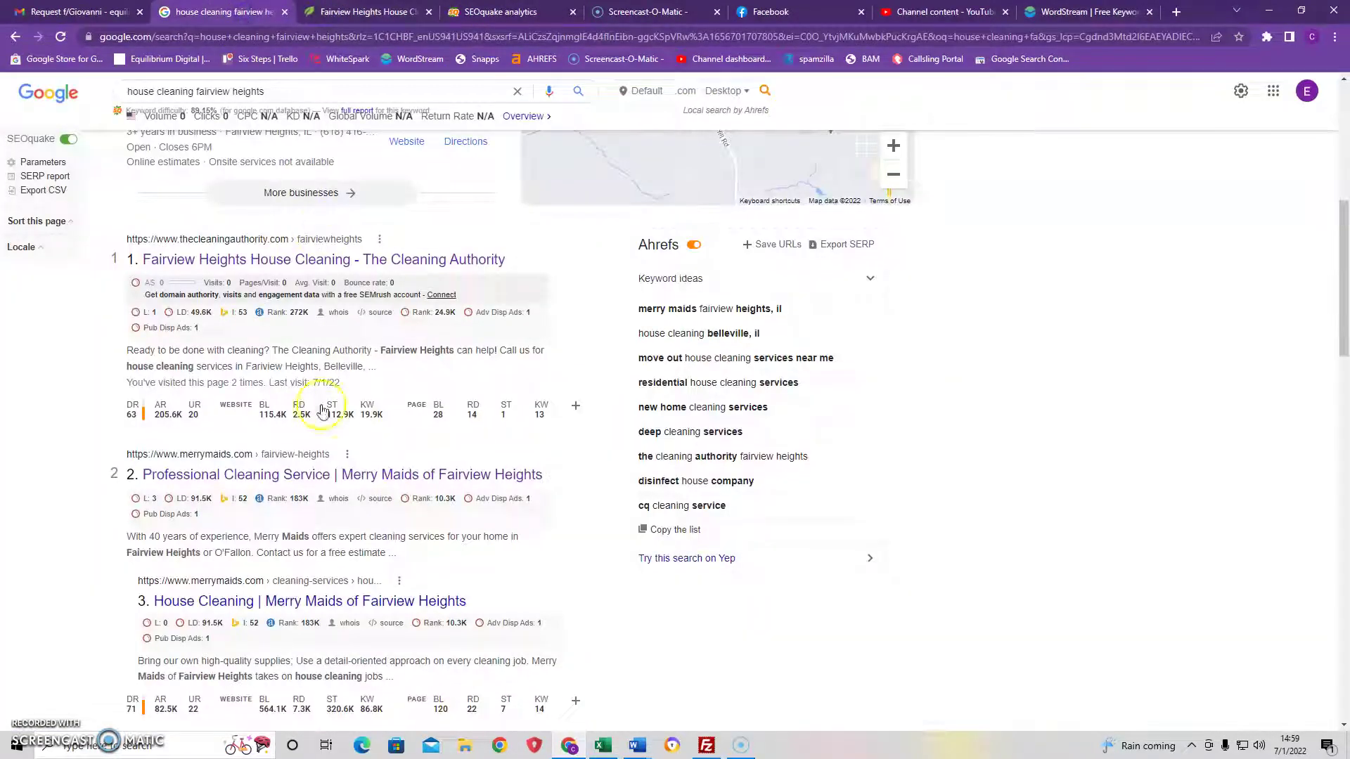
pyautogui.scroll(-2, 325, 393)
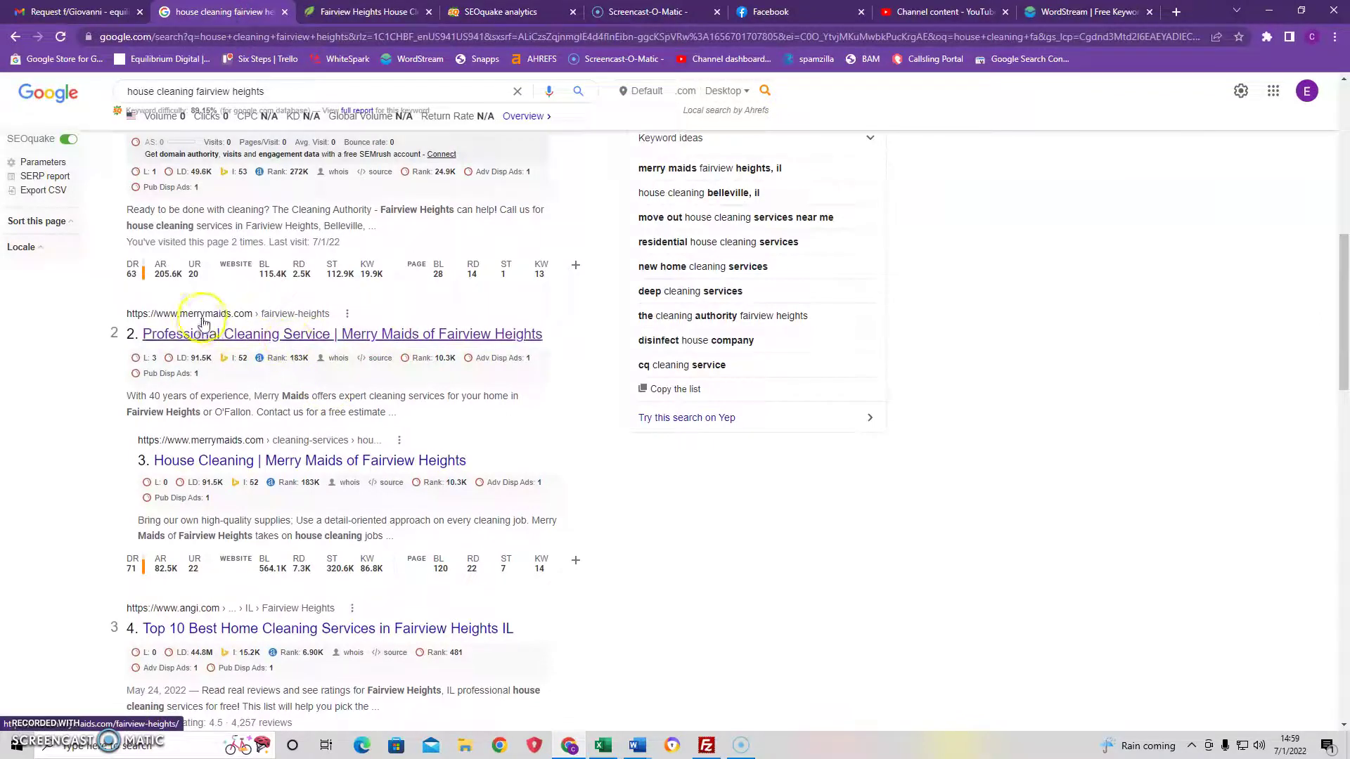
pyautogui.scroll(-9, 211, 324)
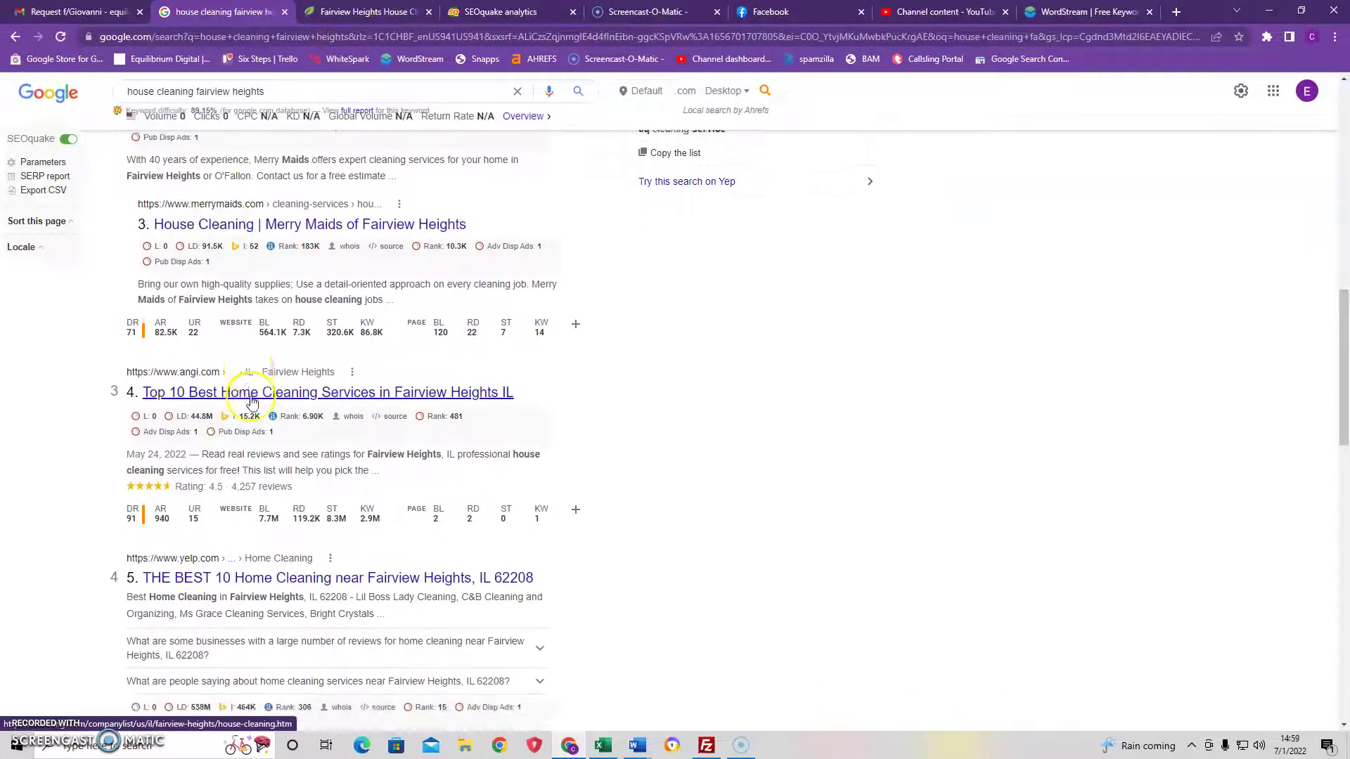
pyautogui.scroll(4, 243, 281)
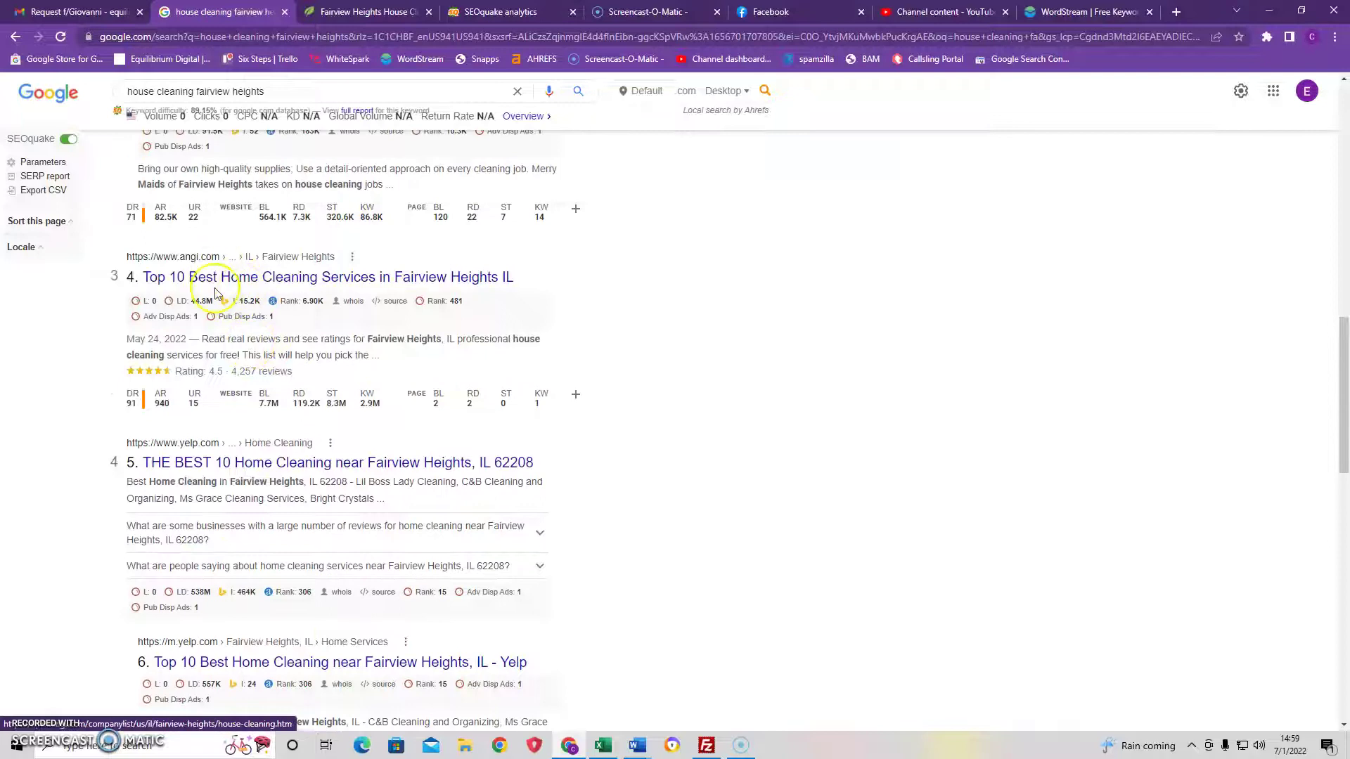
pyautogui.scroll(-3, 211, 476)
pyautogui.scroll(3, 205, 325)
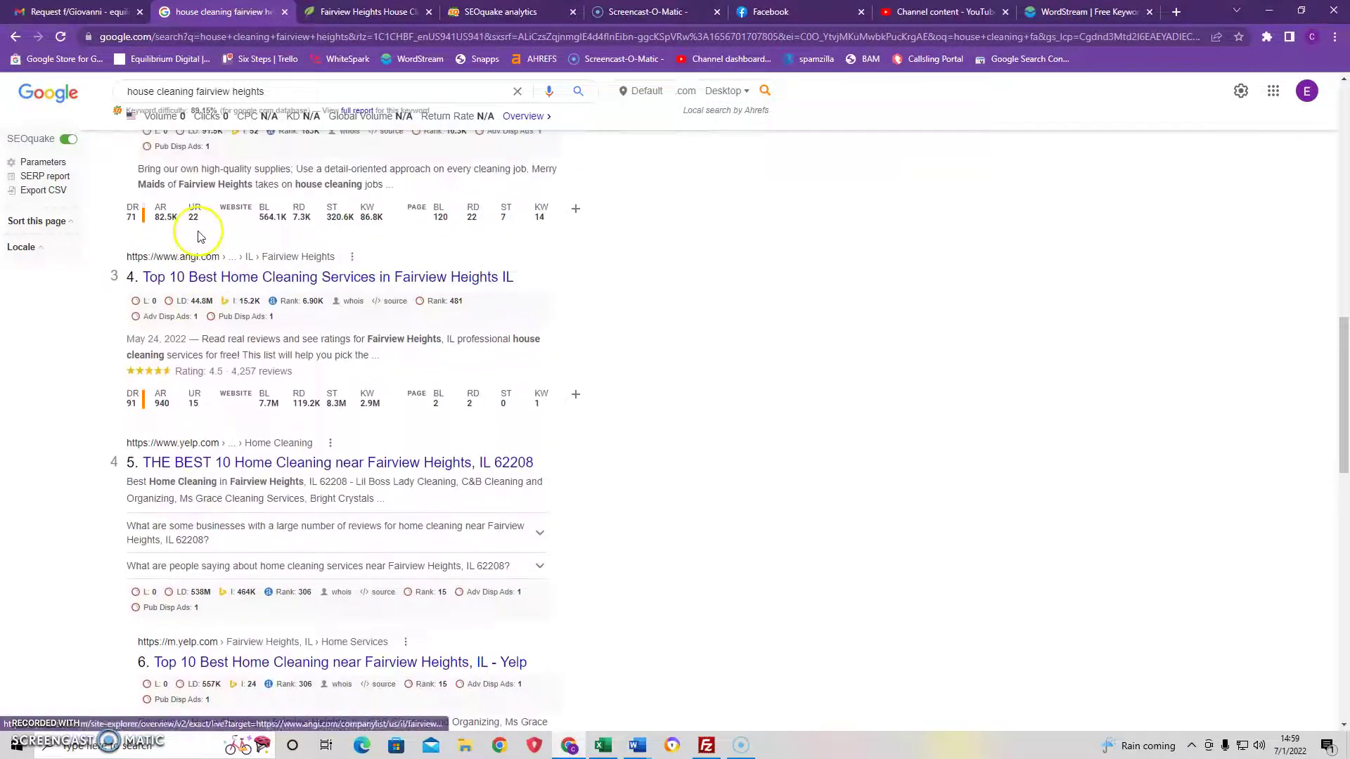
pyautogui.scroll(-5, 351, 401)
pyautogui.scroll(-3, 602, 455)
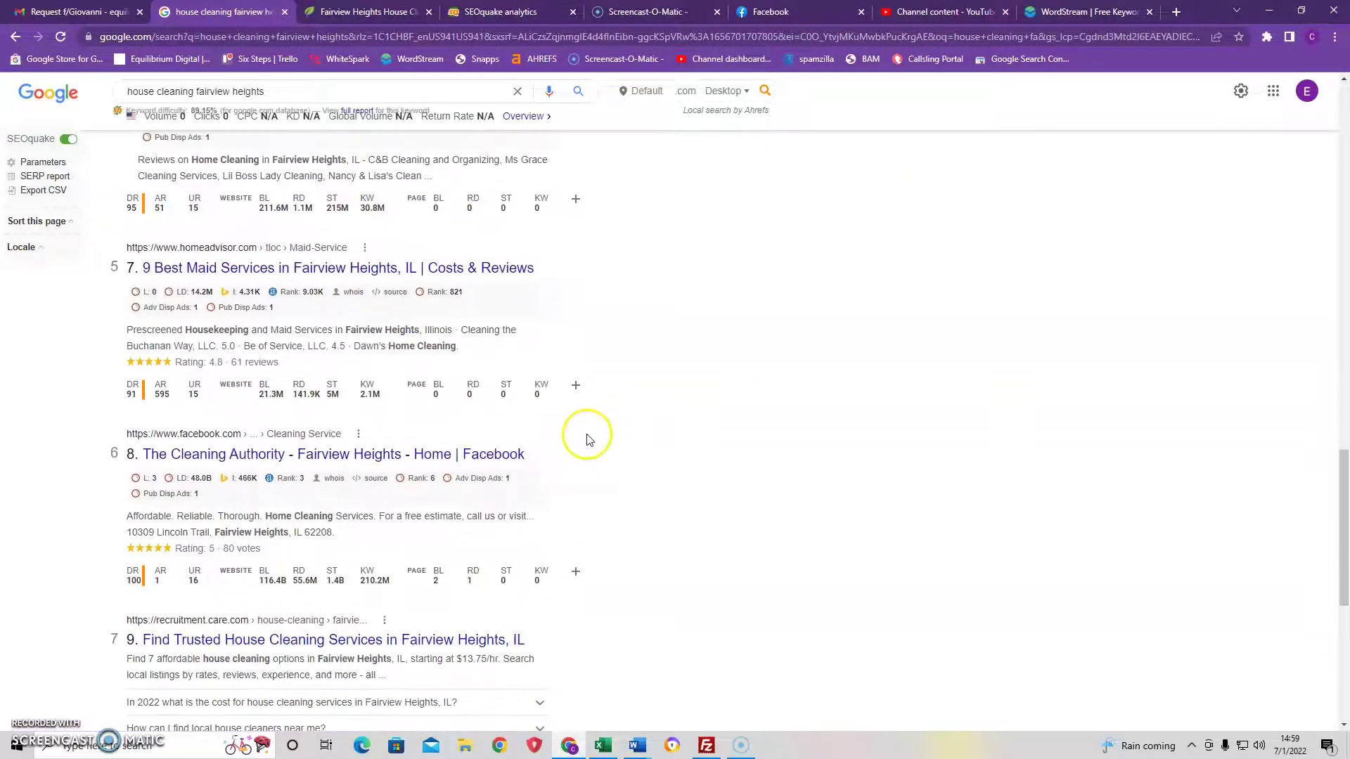
pyautogui.scroll(-4, 542, 427)
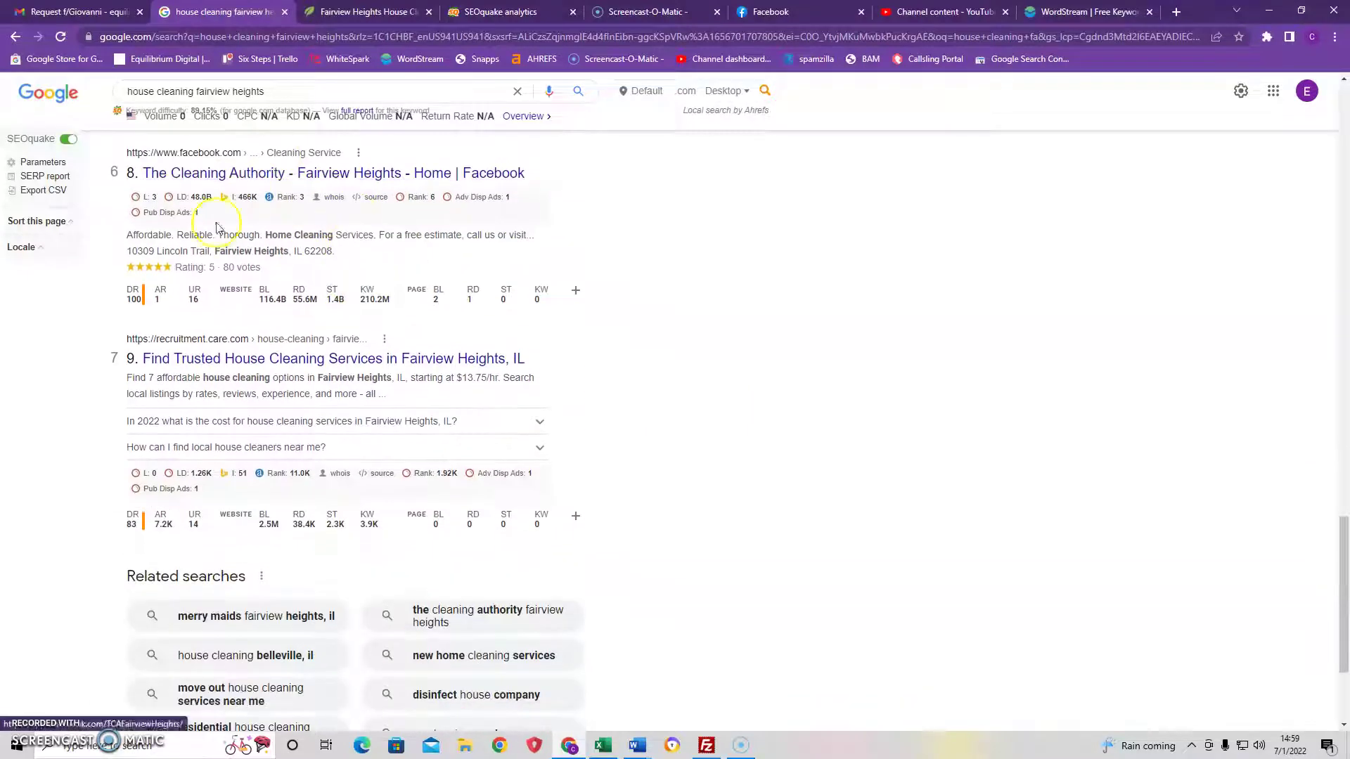
pyautogui.scroll(-1, 468, 386)
pyautogui.scroll(15, 498, 432)
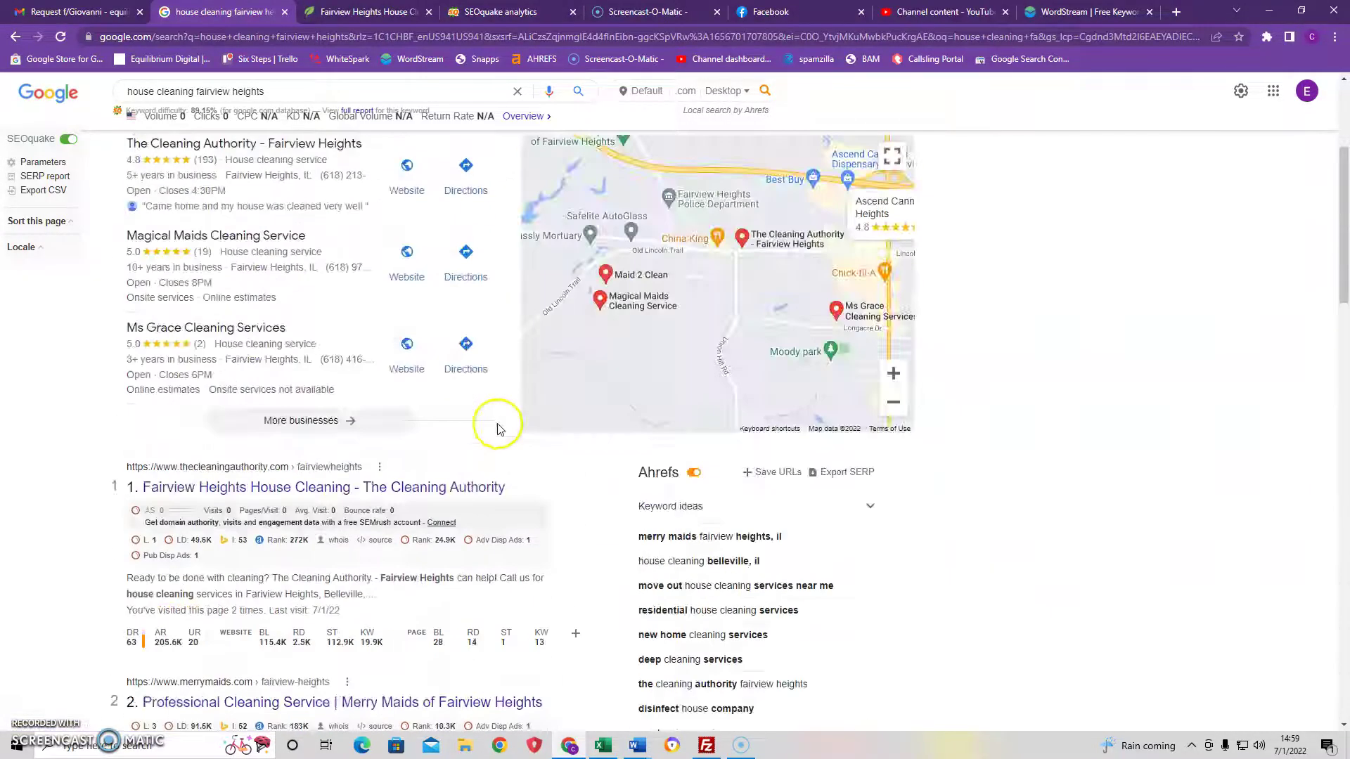
pyautogui.scroll(4, 498, 429)
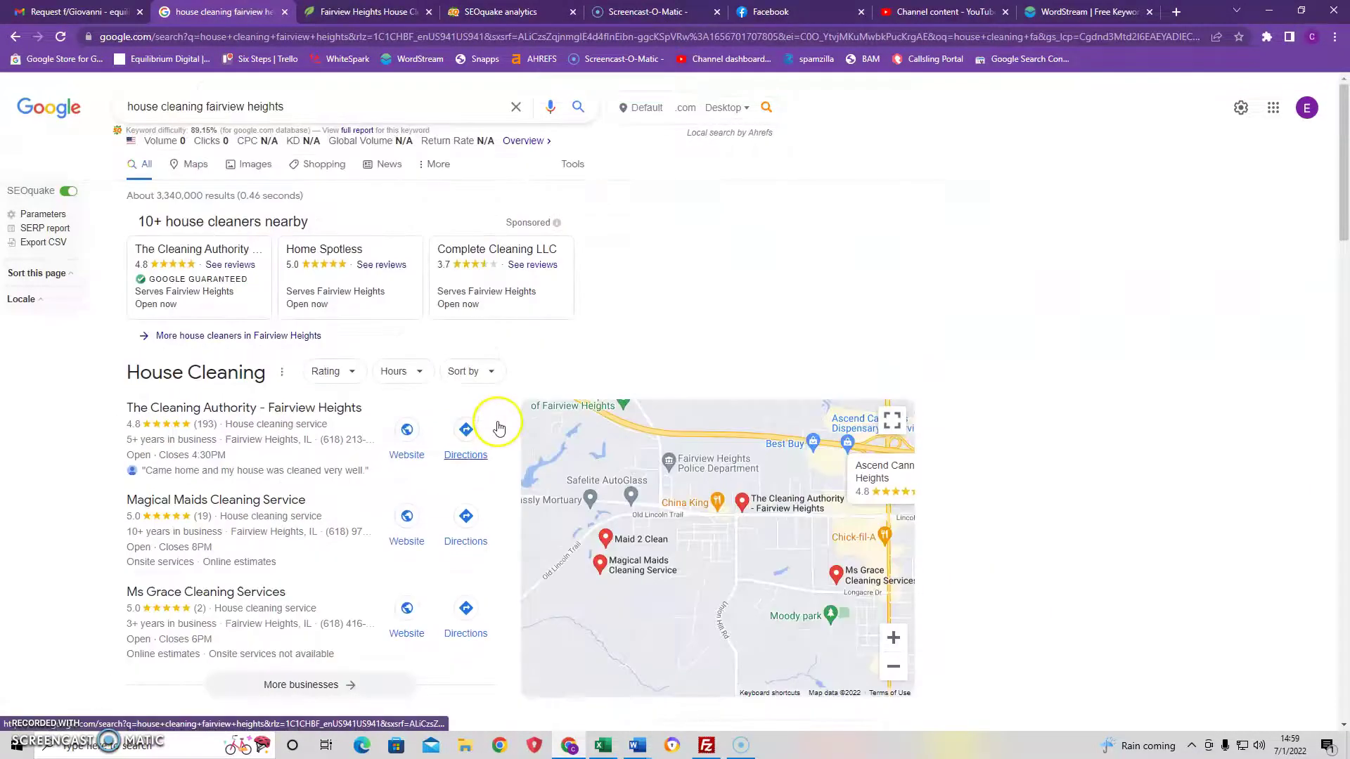
# - Return to The Cleaning Authority's Fairview Heights homepage tab
pyautogui.click(384, 20)
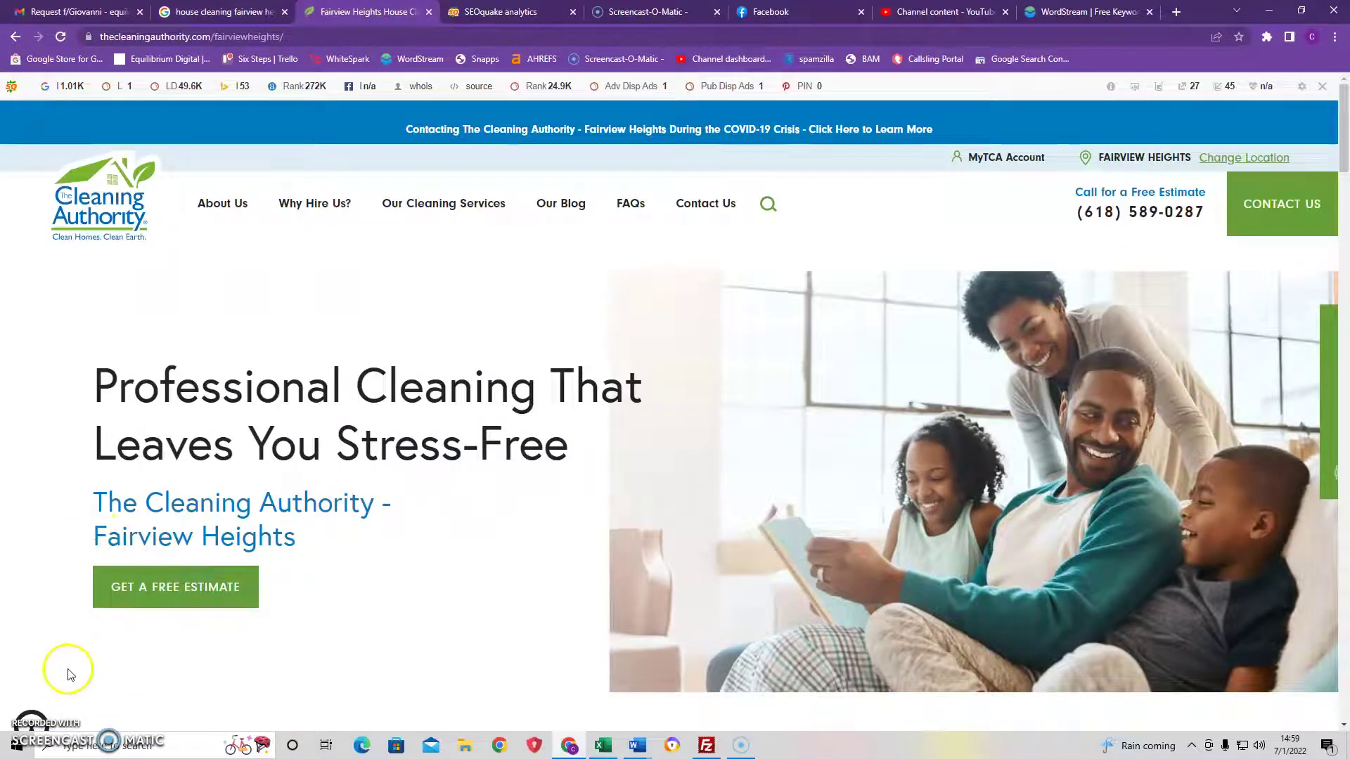